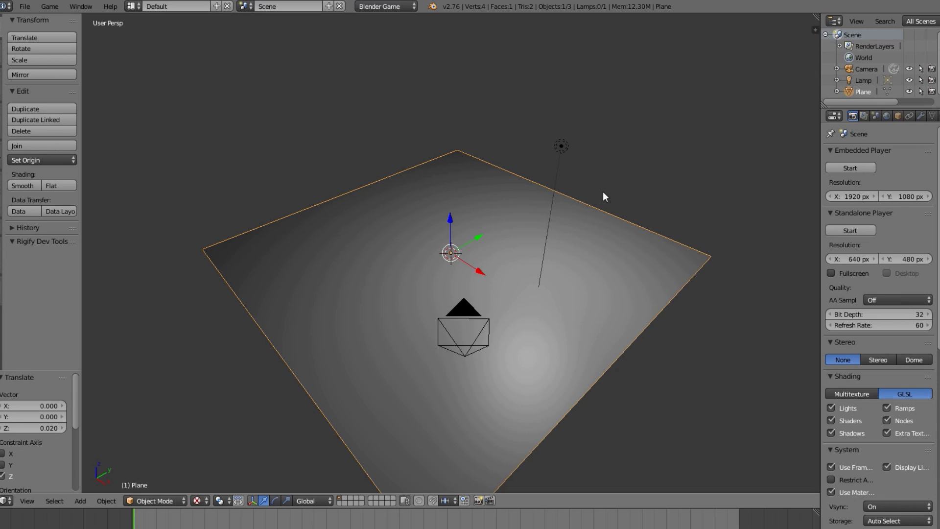
Select the point lamp above the plane and set its energy to 2.
key(a)
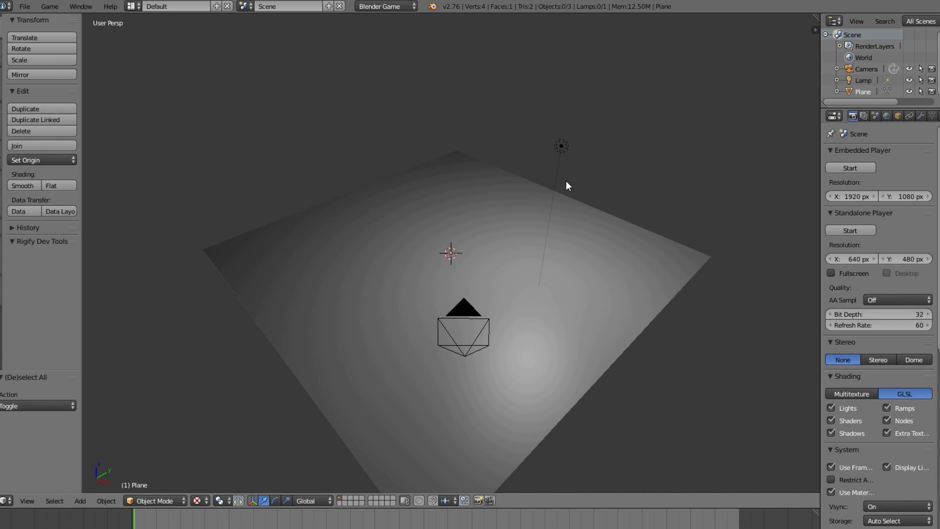
middle_drag(566, 182, 620, 166)
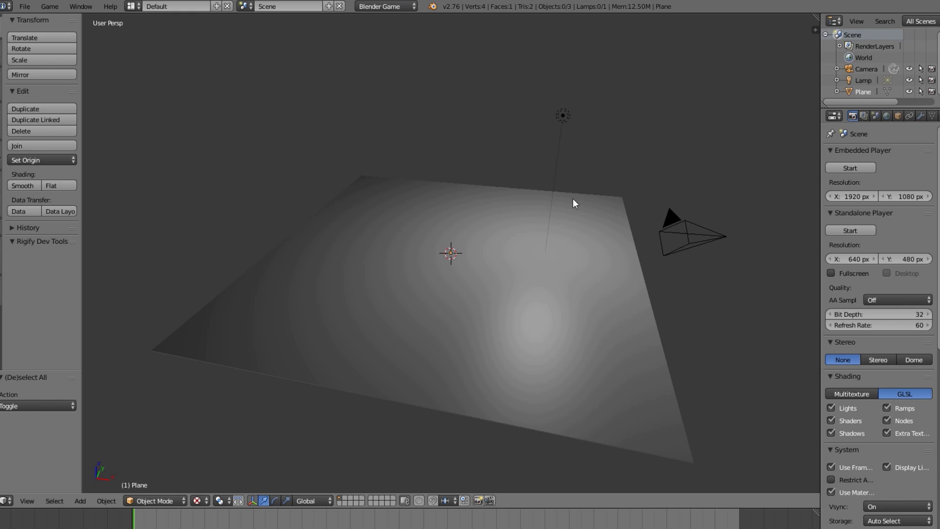
middle_drag(516, 176, 423, 189)
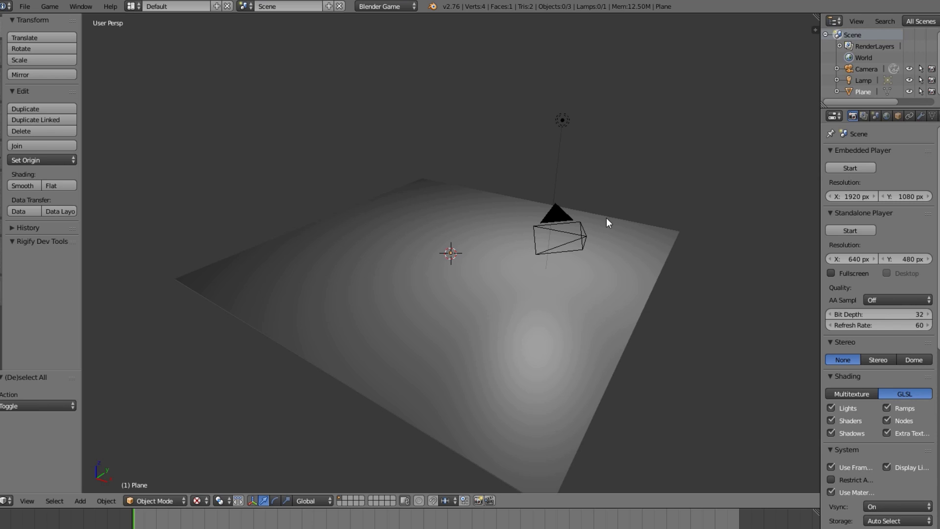
right_click(561, 125)
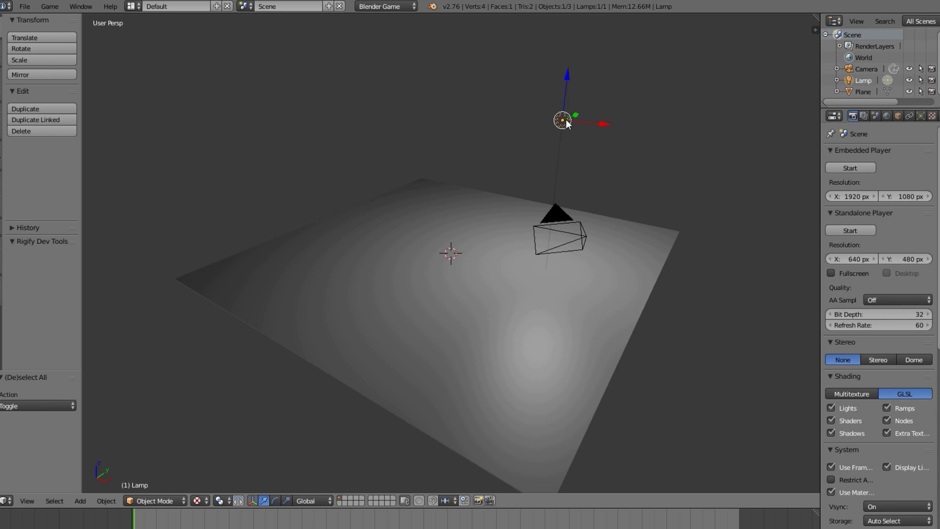
click(920, 116)
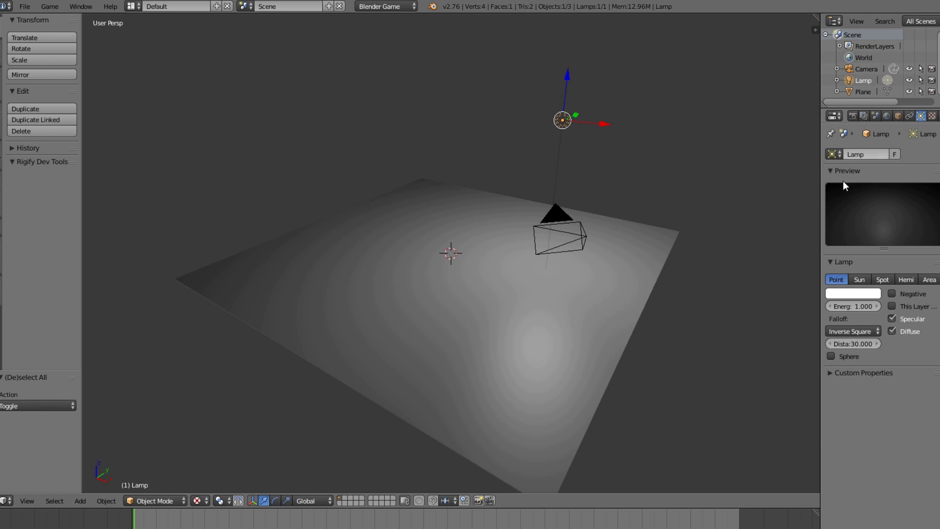
text(2)
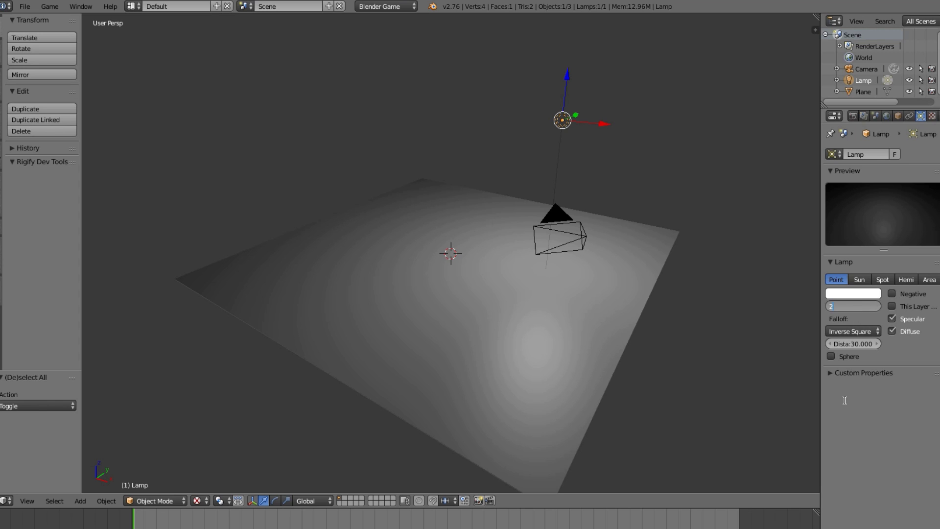
key(Return)
middle_drag(646, 320, 344, 219)
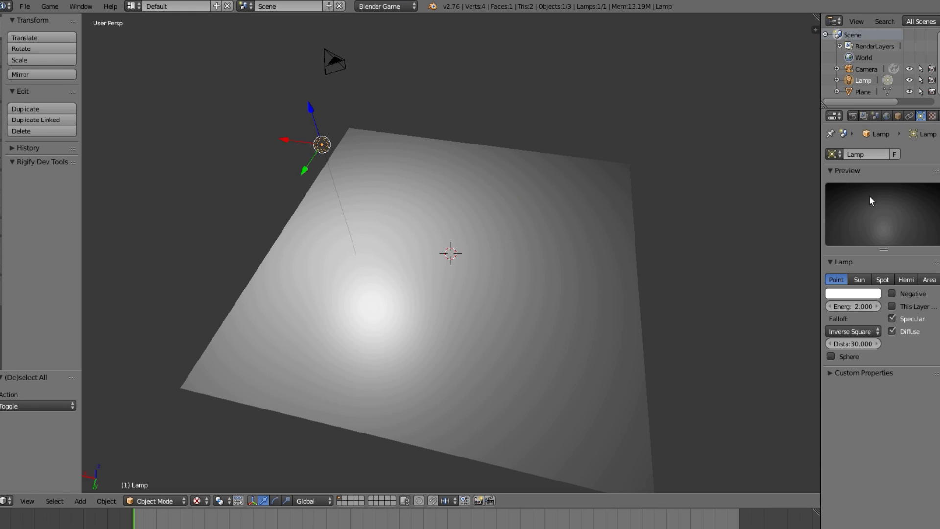
Change the lamp type to Sun and hide the viewport's tool shelf.
click(859, 280)
middle_drag(646, 310, 266, 232)
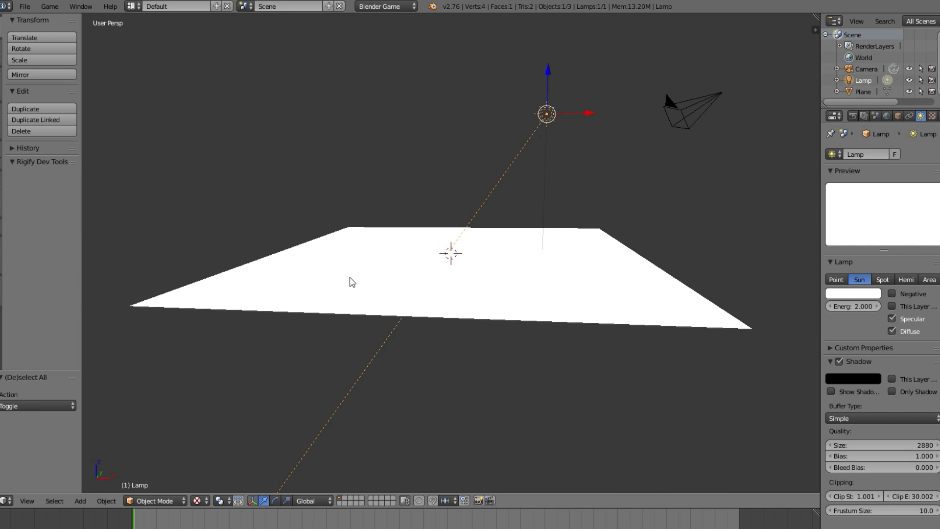
key(r)
right_click(358, 290)
key(t)
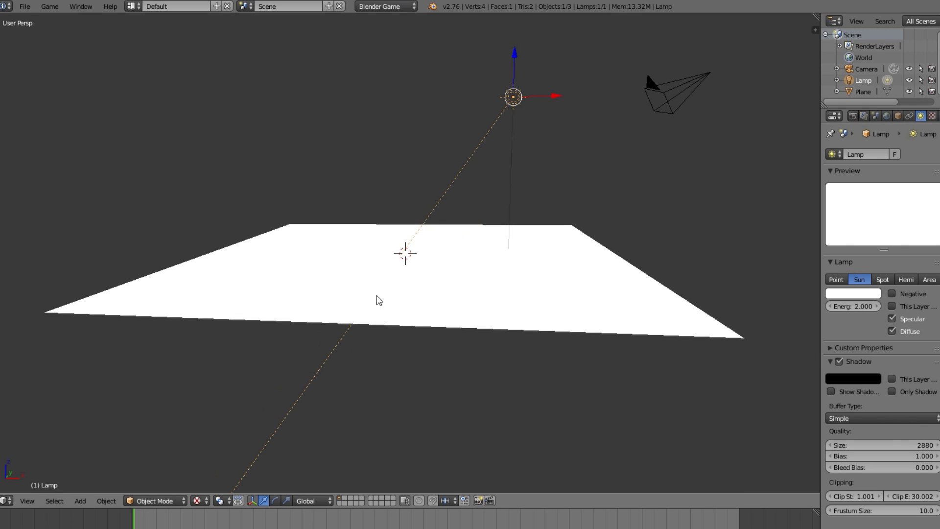
middle_drag(380, 300, 492, 281)
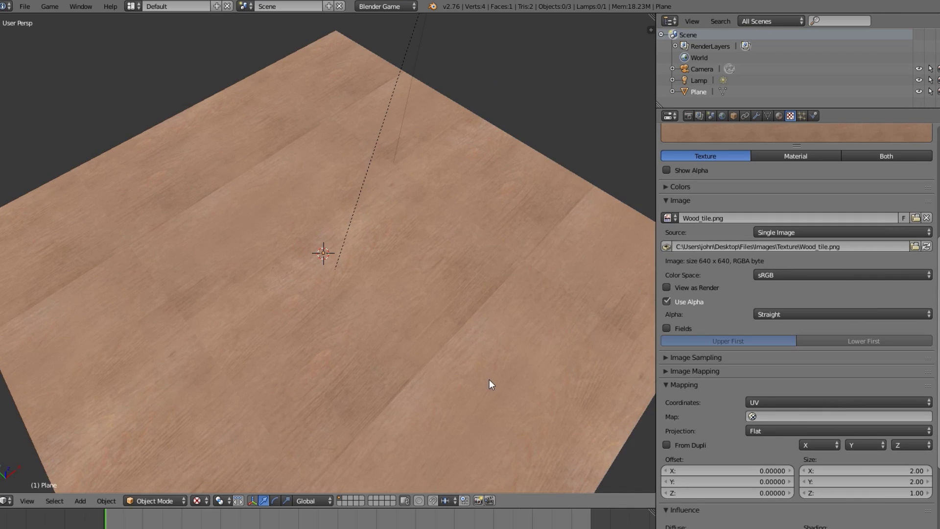
Examine the wood-textured plane under the sun lamp from several angles and distances.
scroll(489, 380, down, 6)
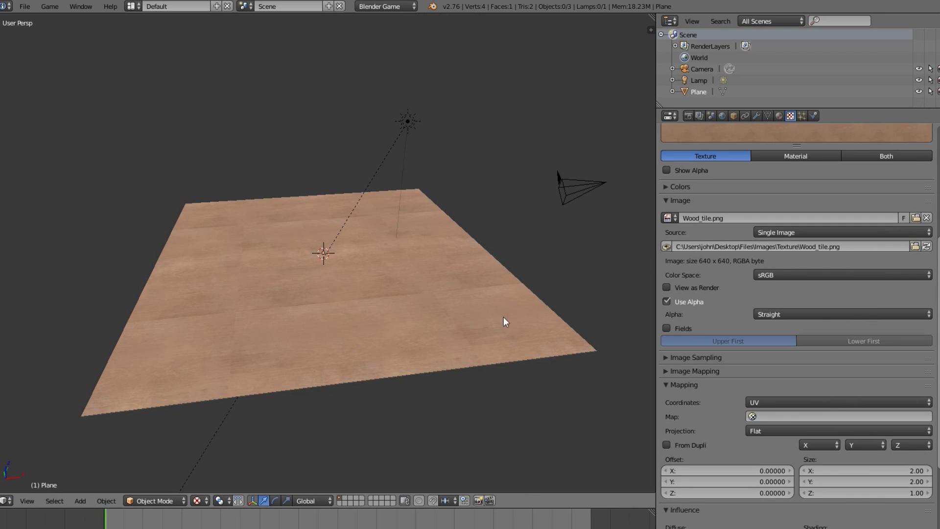
scroll(492, 292, up, 6)
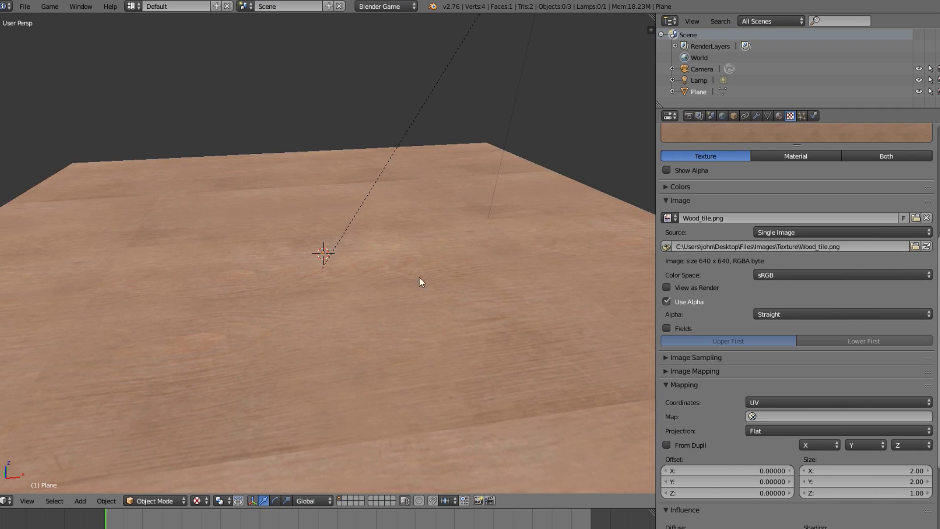
middle_drag(419, 282, 392, 277)
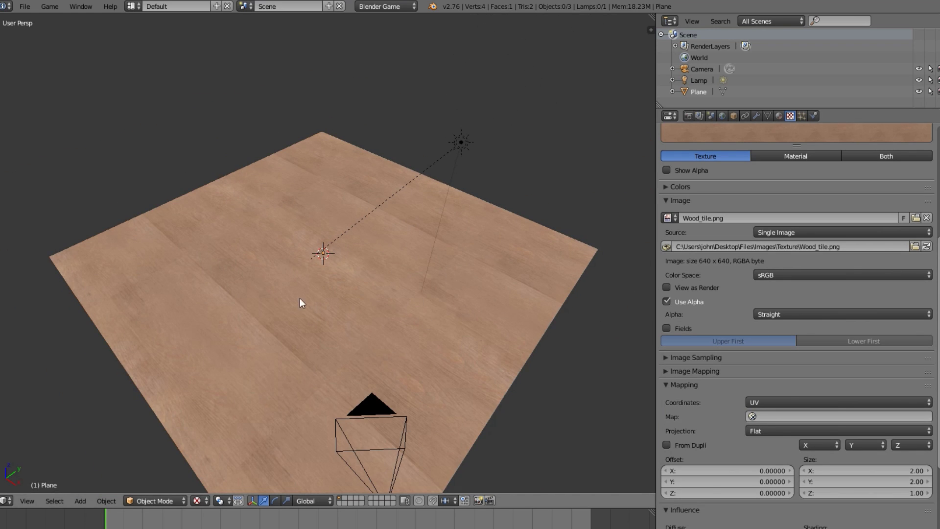
scroll(304, 328, up, 2)
scroll(196, 362, down, 2)
middle_drag(327, 362, 423, 386)
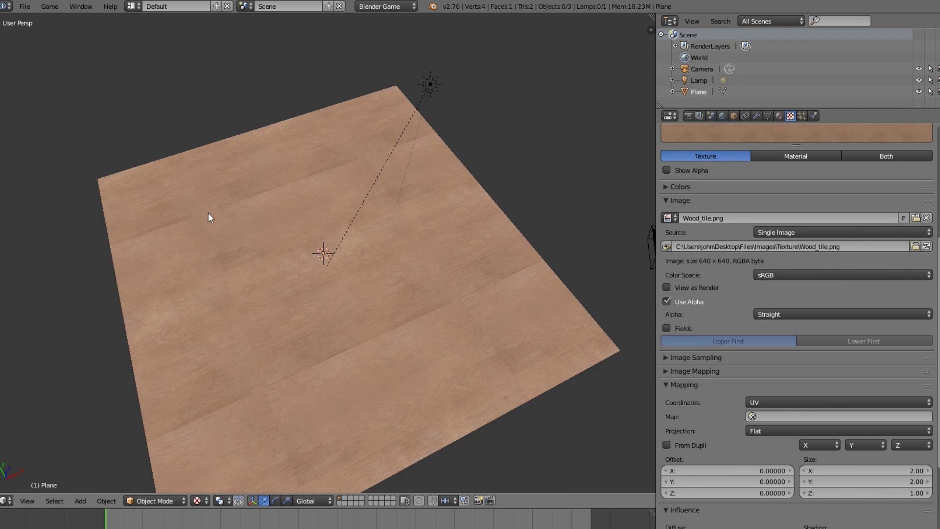
middle_drag(210, 223, 294, 248)
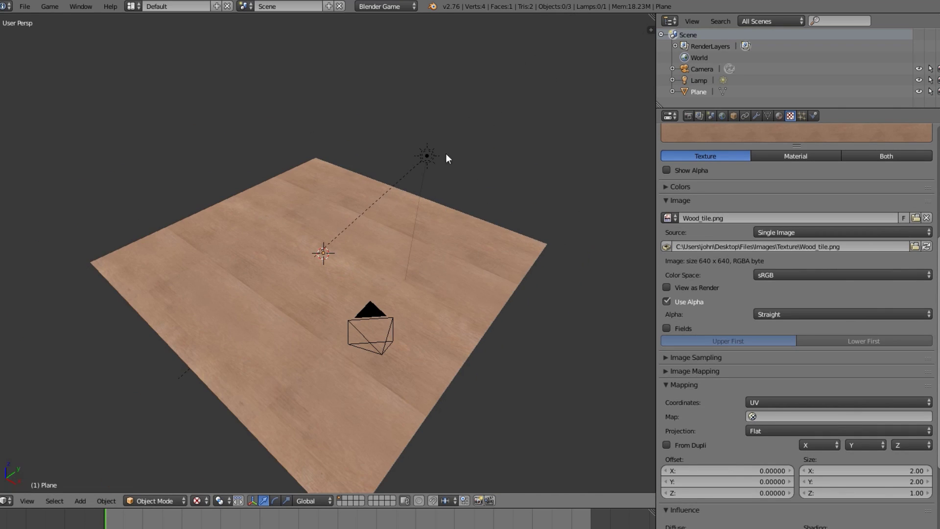
Try rotating the sun lamp to change the direction of light on the wood plane.
right_click(426, 155)
key(r)
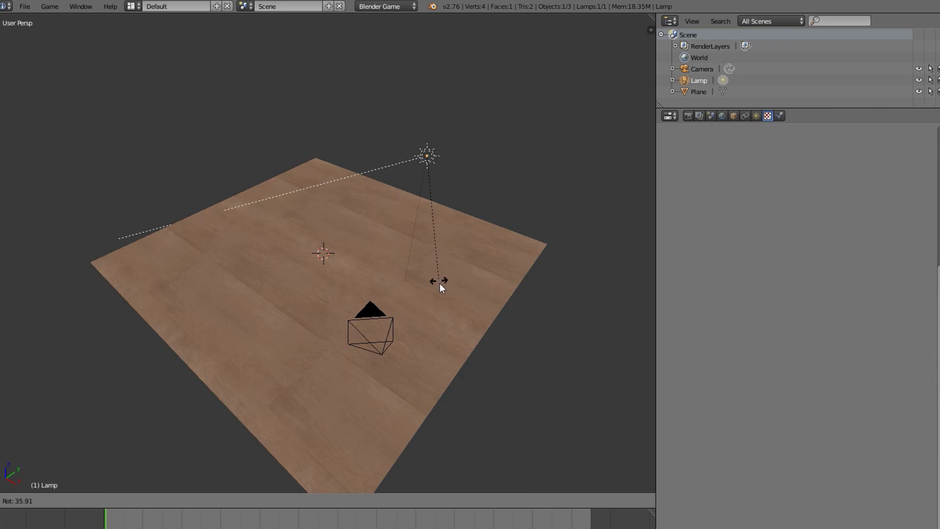
click(562, 272)
scroll(409, 328, up, 4)
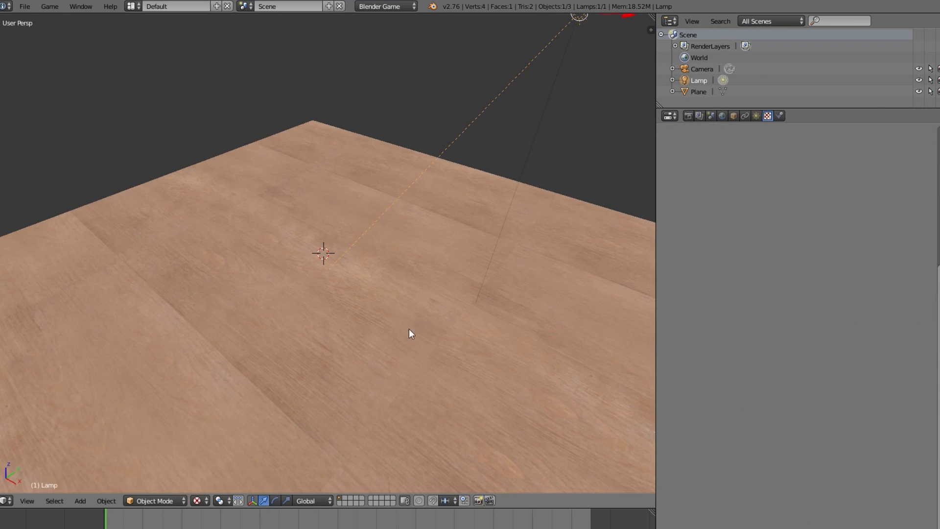
scroll(518, 336, down, 4)
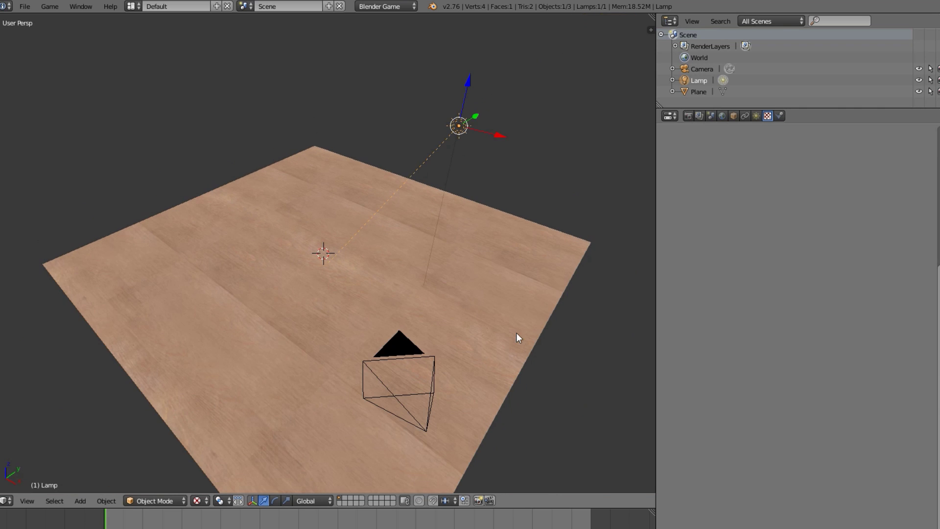
Change the lamp type to Point and move the lamp near the middle of the wood plane.
click(756, 116)
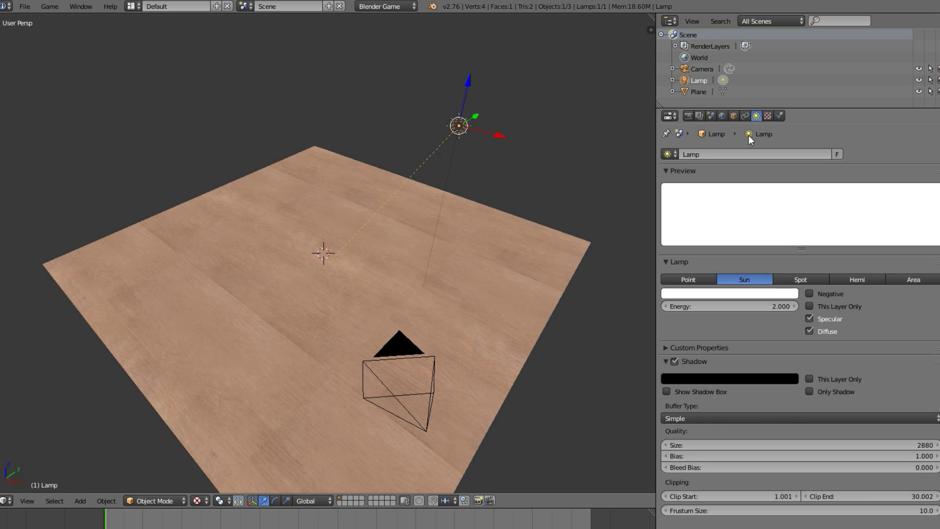
click(688, 279)
key(g)
click(266, 412)
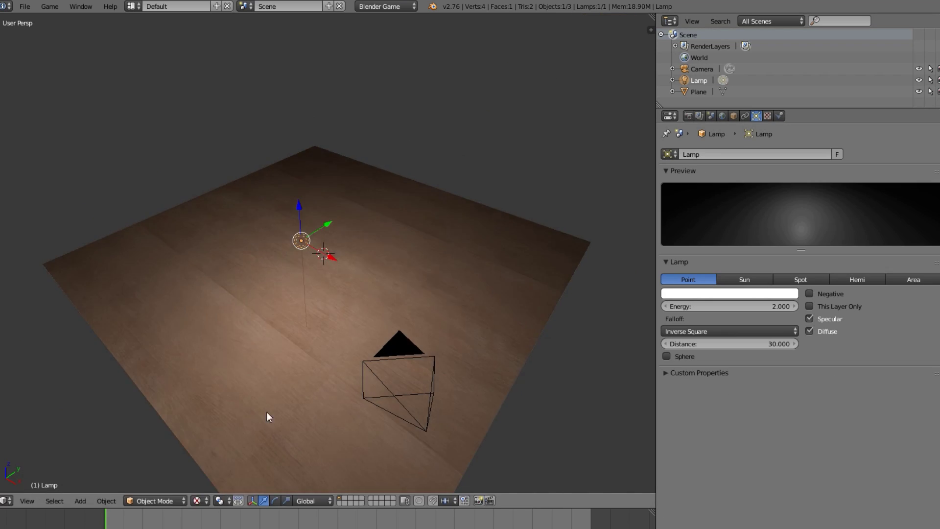
middle_drag(267, 412, 325, 359)
Raise the point lamp's energy to 4 and move it horizontally over the plane with its height locked.
drag(764, 307, 783, 307)
middle_drag(288, 303, 225, 348)
key(g)
key(shift+z)
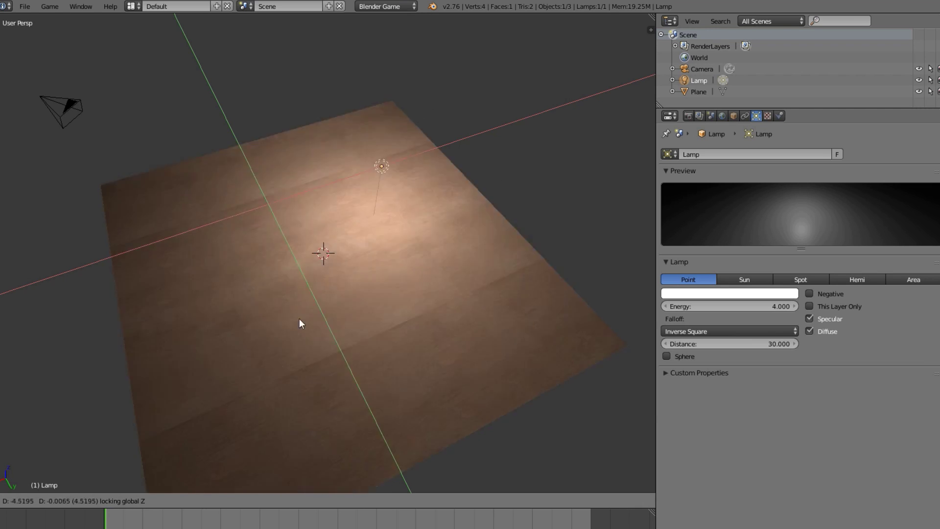
Switch the lamp back to Sun with an energy of 1 and rotate it to redirect the light.
drag(729, 306, 762, 331)
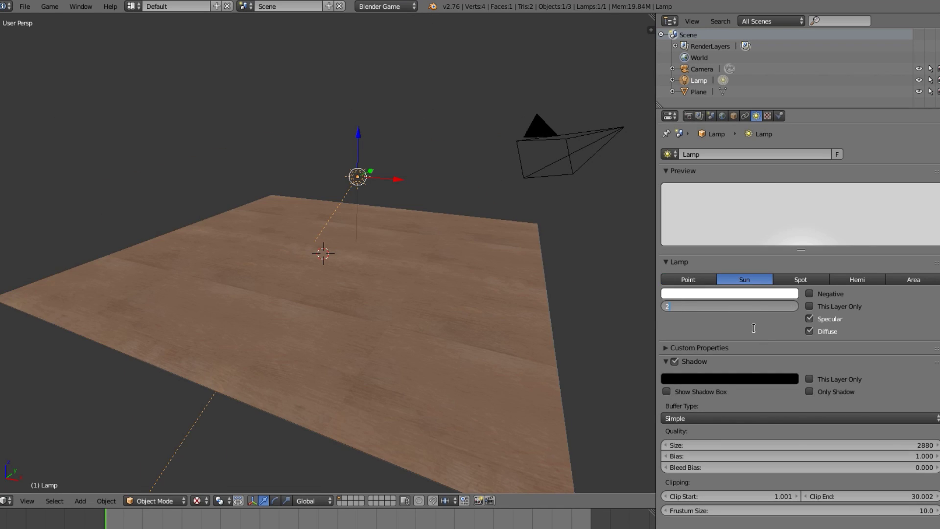
middle_drag(482, 281, 455, 286)
key(r)
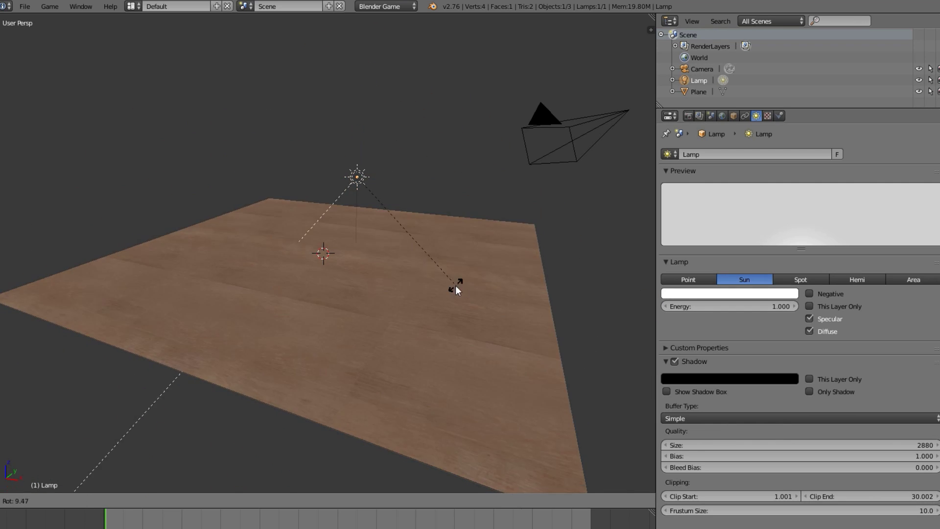
click(527, 222)
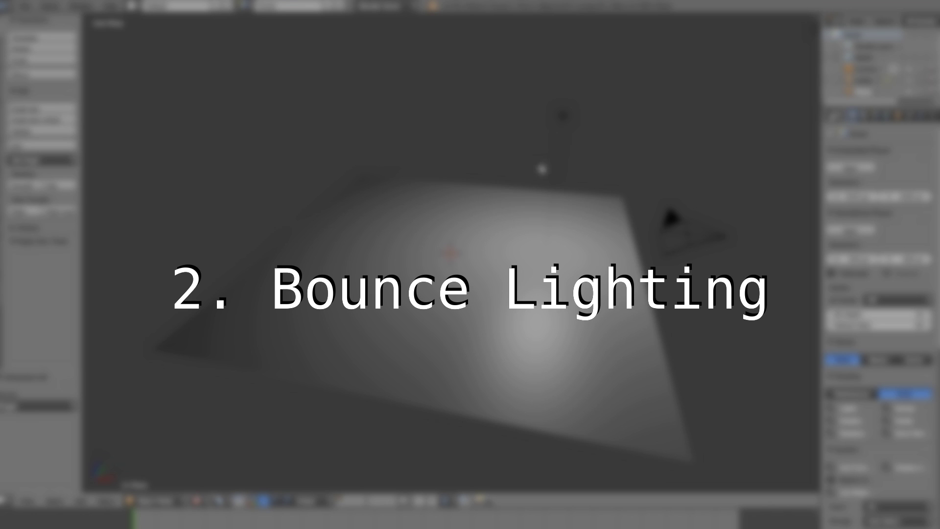
Select the cube in the middle of the wood plane and raise it along the Z axis to sit on the surface.
middle_drag(518, 178, 475, 171)
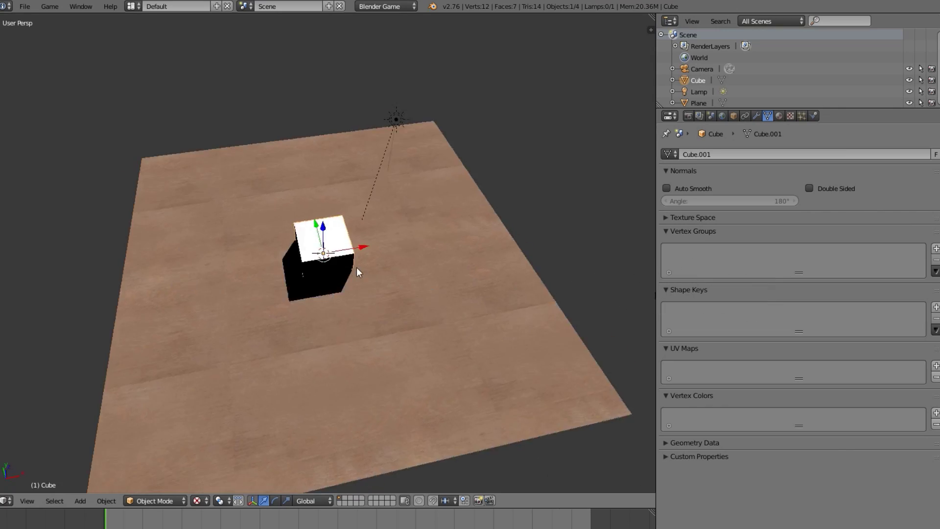
middle_drag(356, 267, 392, 276)
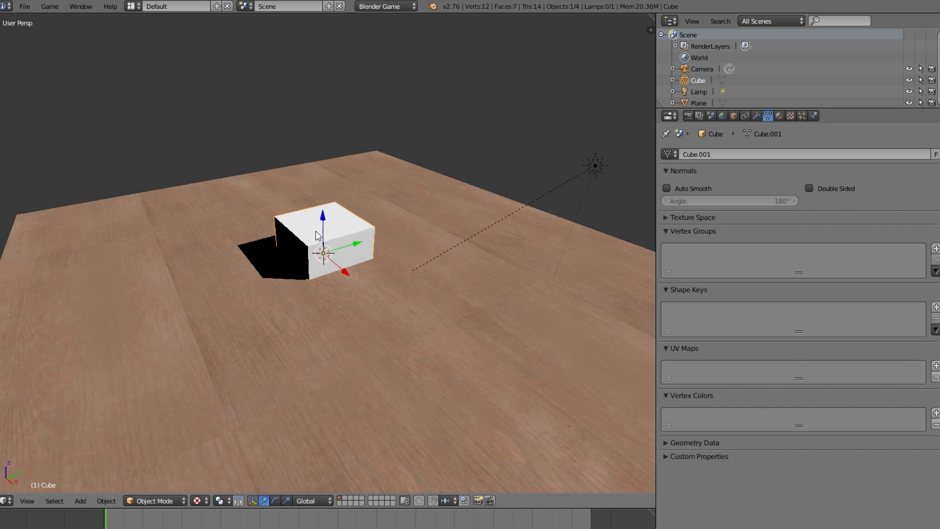
middle_drag(261, 270, 363, 268)
scroll(363, 268, up, 3)
key(a)
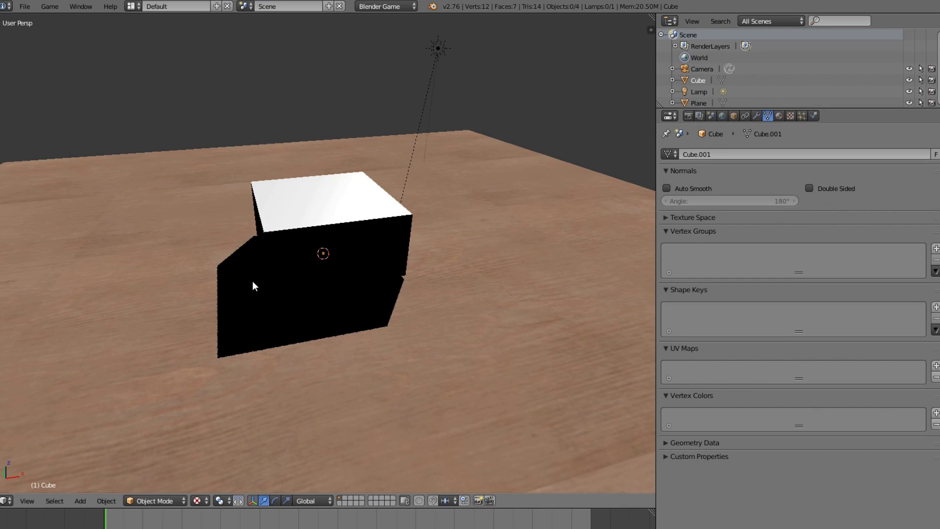
middle_drag(253, 286, 328, 291)
right_click(373, 260)
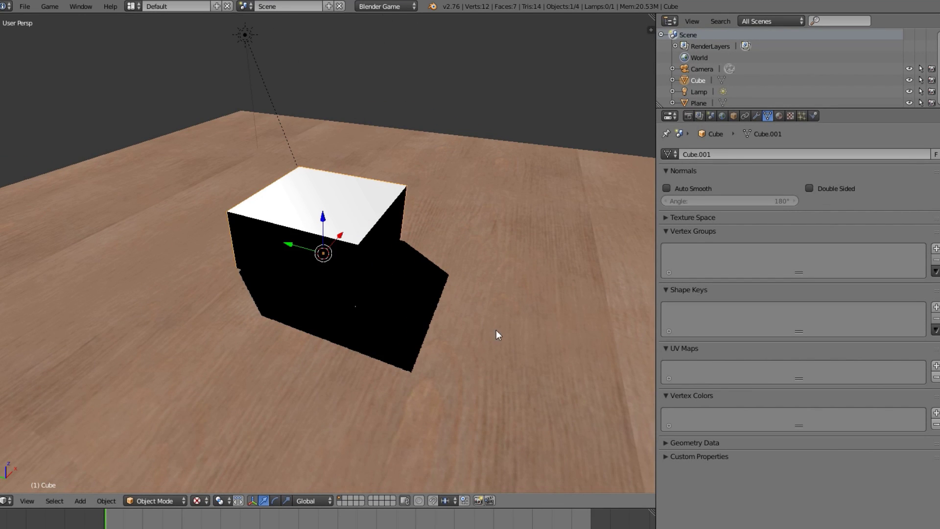
key(g)
key(z)
click(487, 255)
Deselect the cube and examine its lit faces, unlit faces and cast shadow from all around.
middle_drag(487, 255, 224, 222)
key(a)
middle_drag(336, 321, 435, 307)
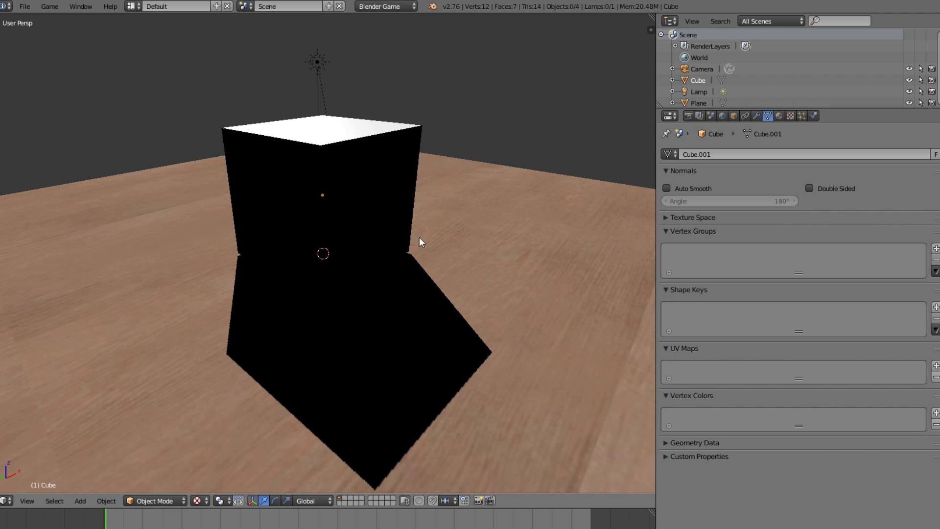
middle_drag(496, 215, 331, 205)
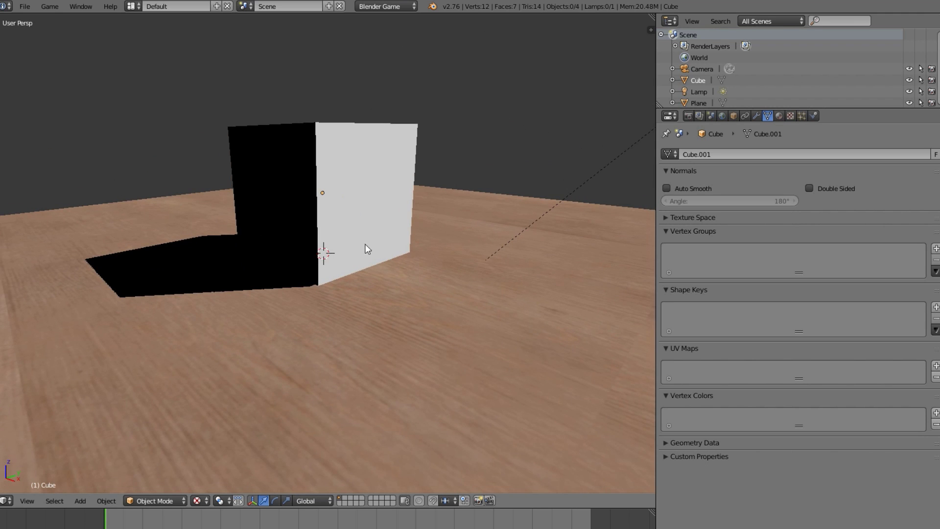
scroll(310, 195, down, 3)
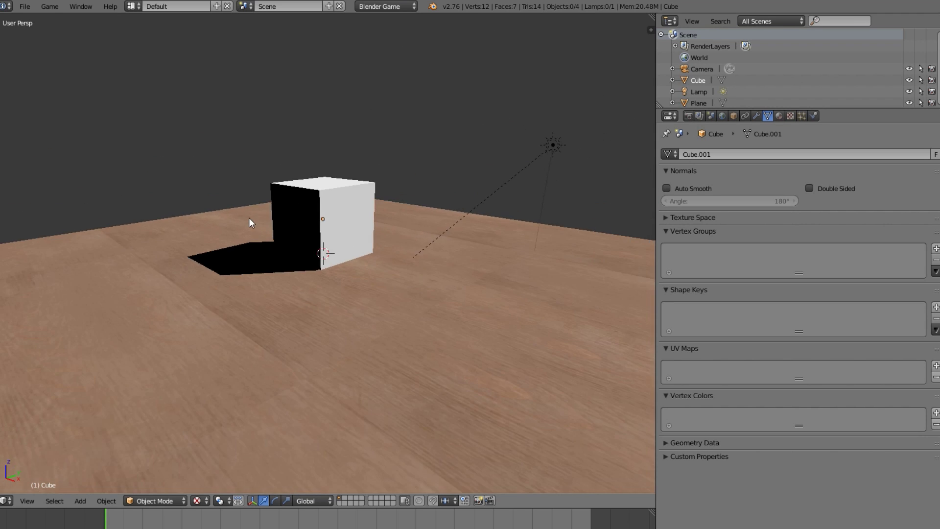
middle_drag(249, 217, 402, 313)
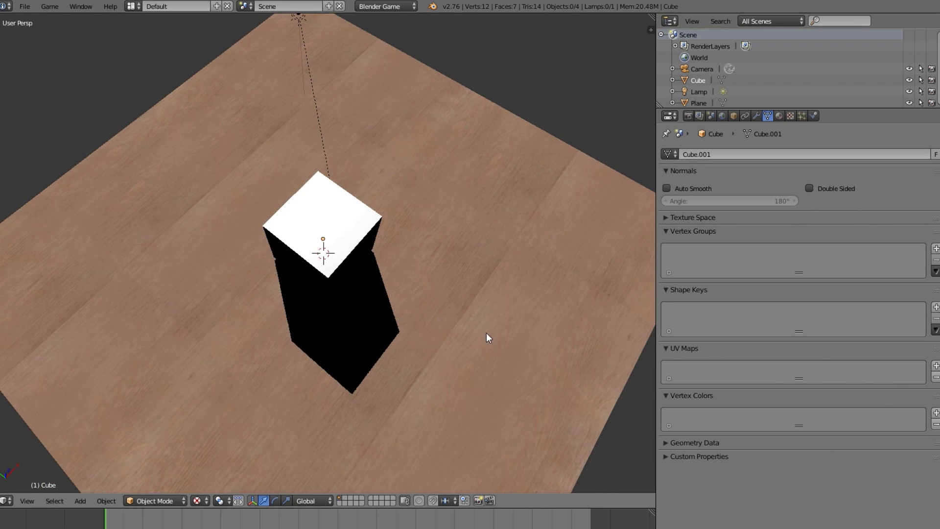
middle_drag(458, 327, 183, 256)
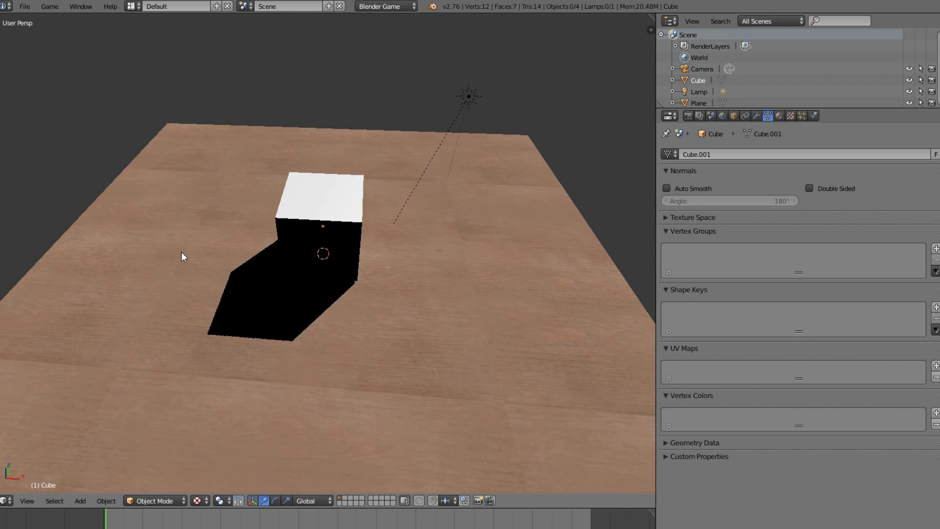
Add a Hemi lamp and raise it along the Z axis above the cube.
key(shift+a)
mouse_move(231, 280)
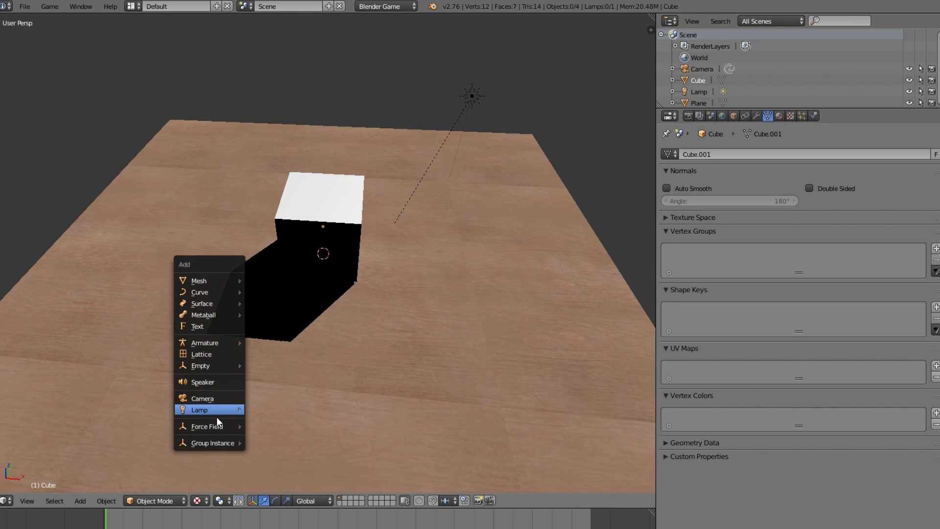
mouse_move(225, 409)
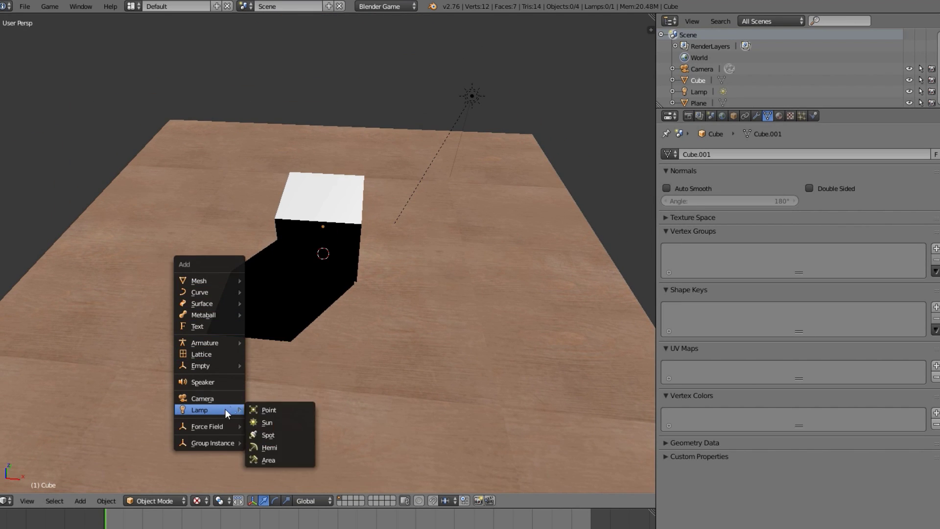
click(288, 447)
key(g)
key(z)
click(392, 166)
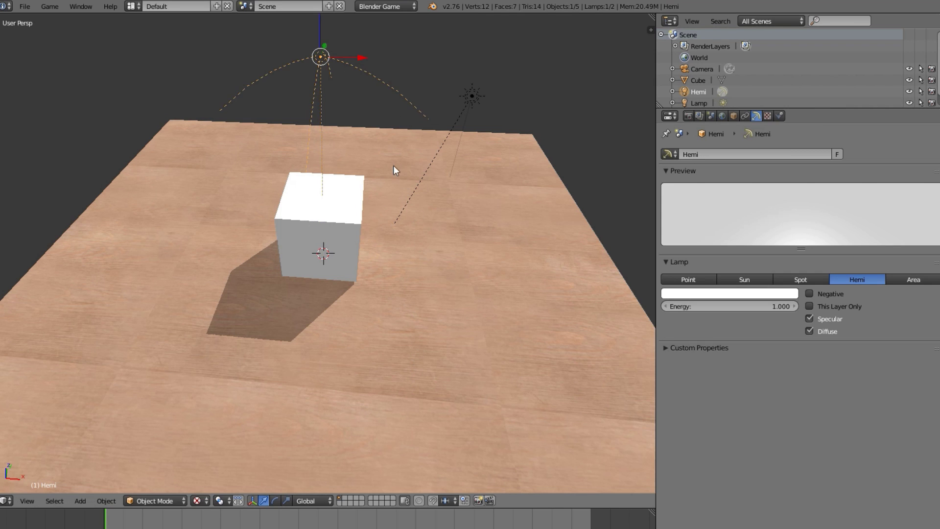
Rotate the hemi lamp slightly and check the cube's shading from several sides.
middle_drag(393, 165, 295, 148)
key(r)
click(325, 155)
middle_drag(266, 180, 392, 181)
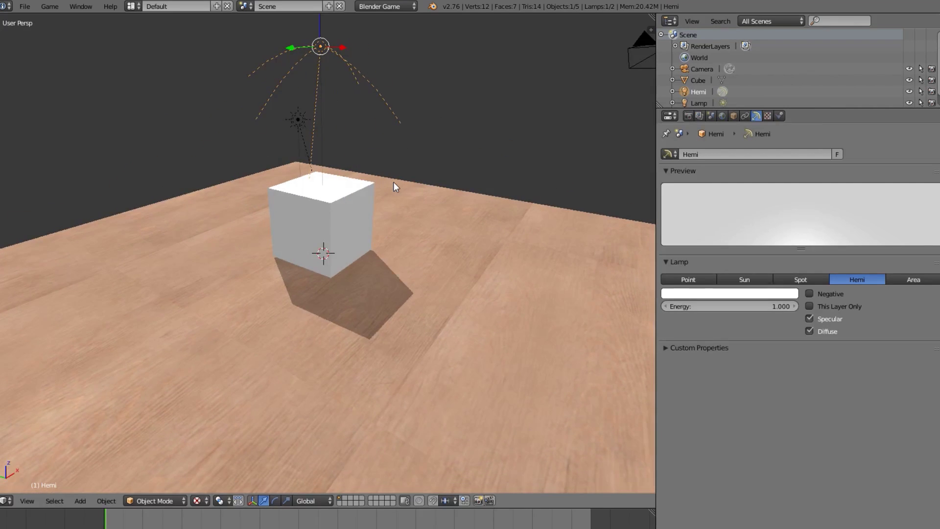
middle_drag(509, 263, 422, 258)
Set the hemi lamp's energy to 0.5 and its colour to pale blue (R 0.732, G 0.793, B 1.000).
click(777, 306)
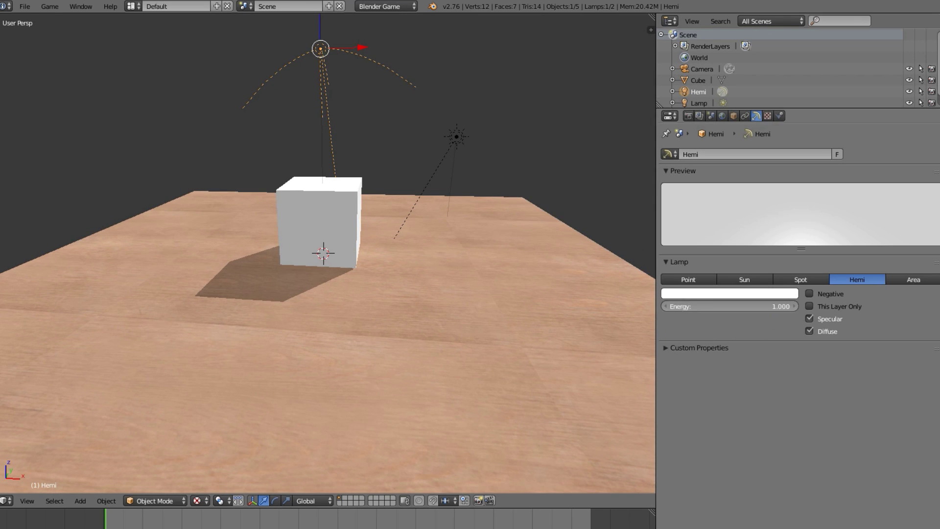
text(0.5)
key(Return)
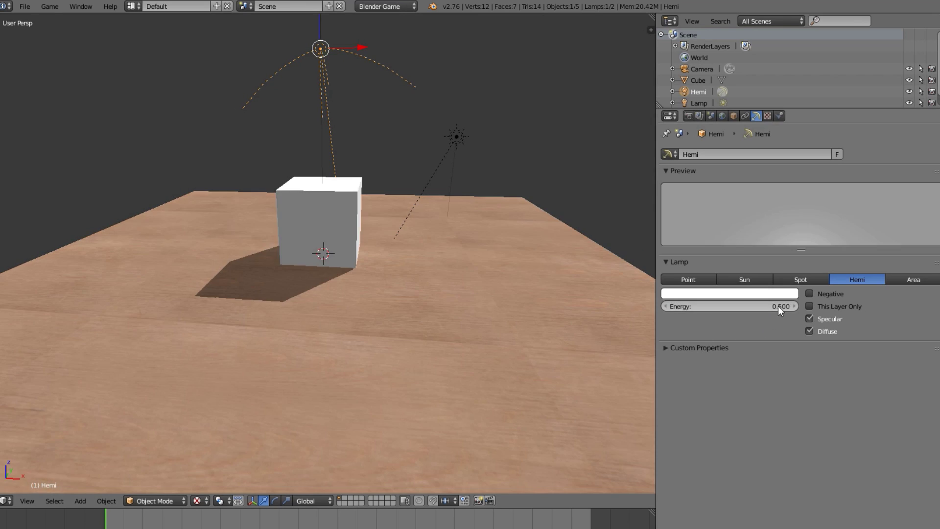
click(773, 293)
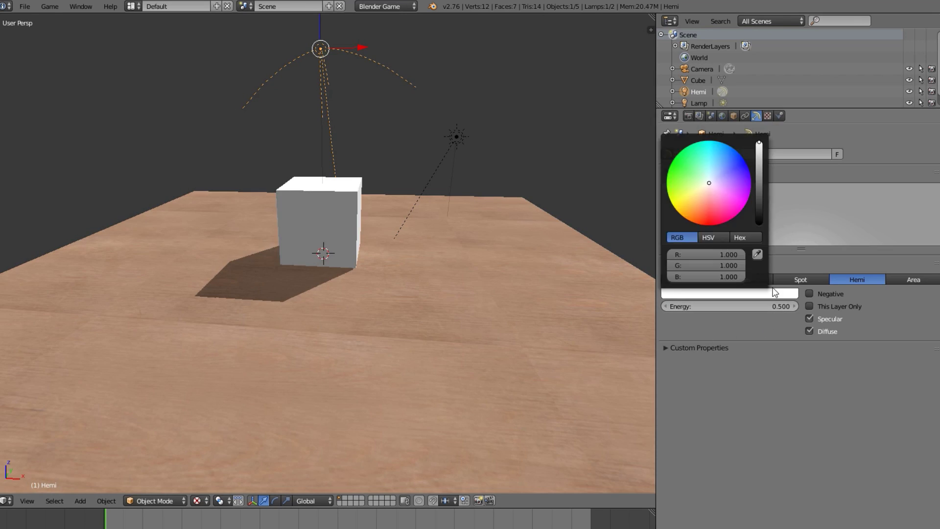
click(718, 169)
drag(718, 169, 714, 178)
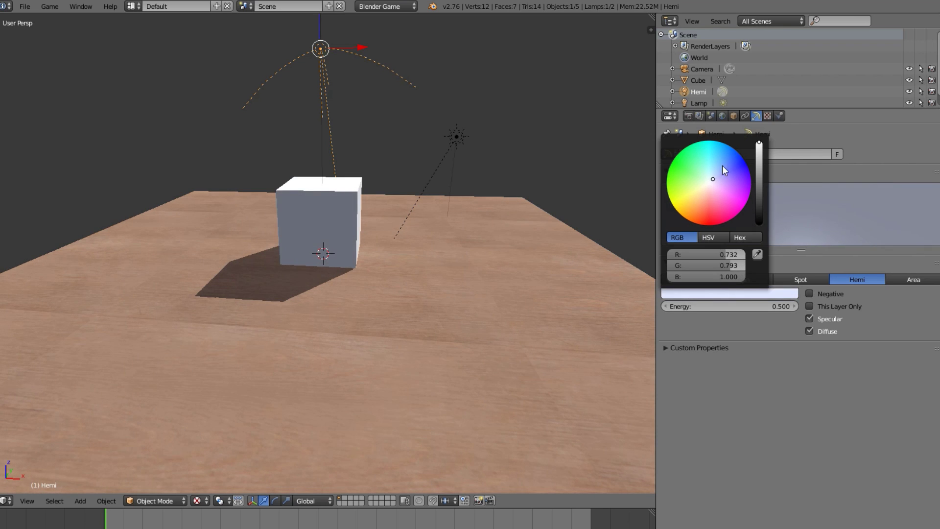
Deselect everything and set the hemi lamp's energy to 0.3.
scroll(415, 256, down, 2)
key(a)
middle_drag(415, 257, 338, 283)
scroll(342, 285, up, 3)
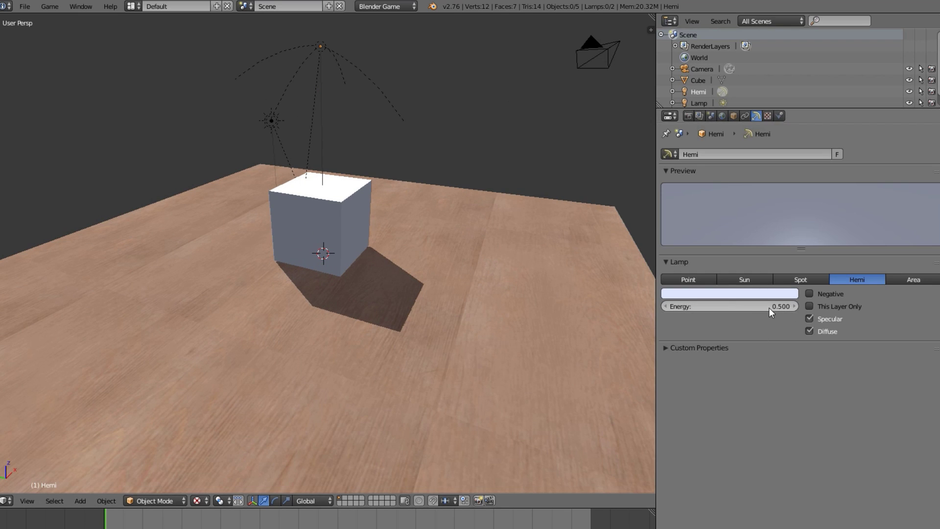
click(768, 308)
key(BackSpace)
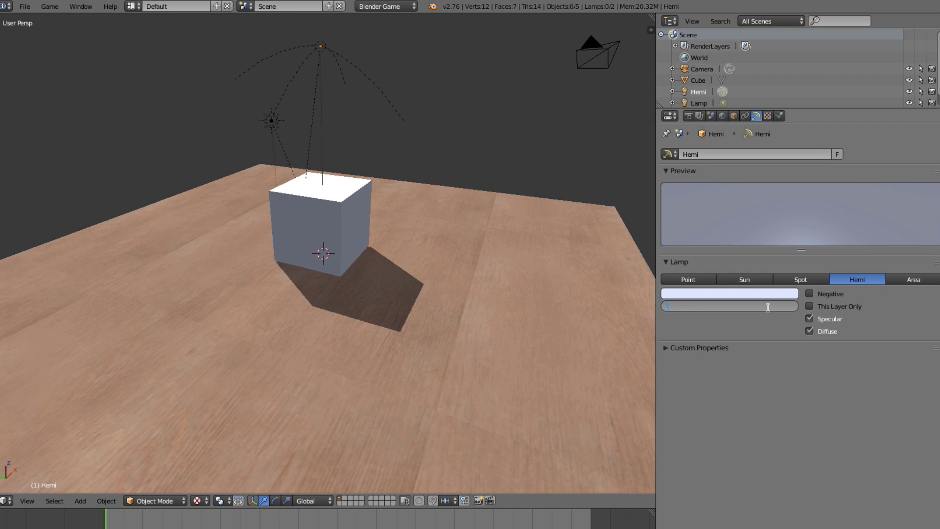
text(0.3)
key(Return)
Examine the cube's shaded faces and its shadow on the wood plane from all around, near and far.
scroll(333, 350, down, 4)
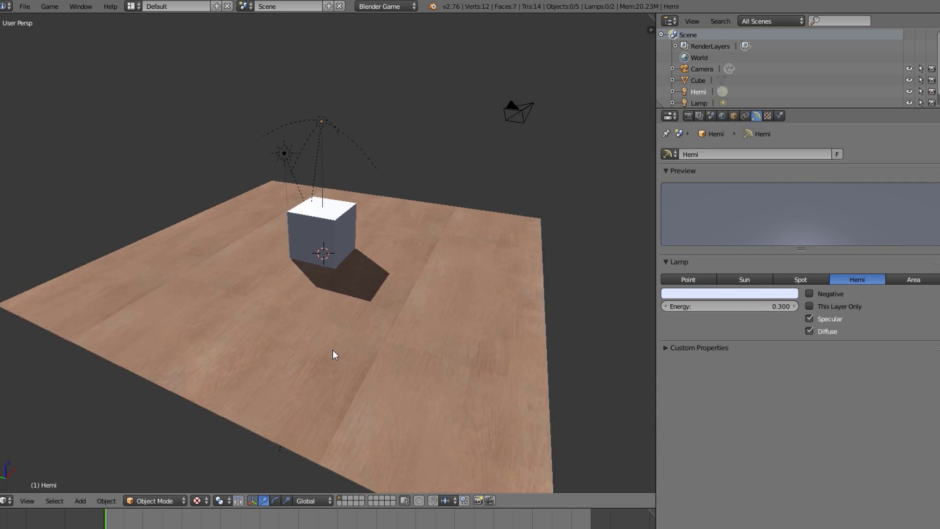
scroll(425, 353, up, 6)
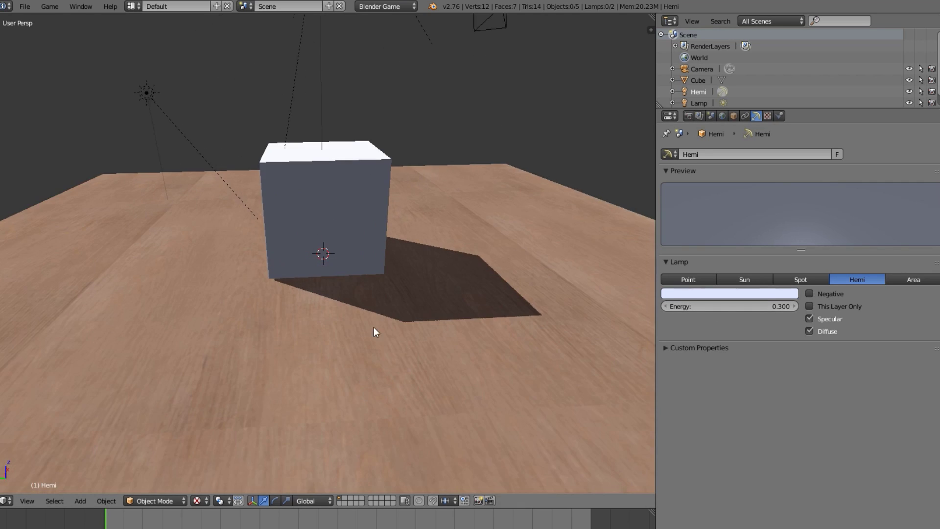
key(a)
scroll(275, 307, down, 4)
key(a)
middle_drag(252, 321, 351, 319)
scroll(351, 319, up, 5)
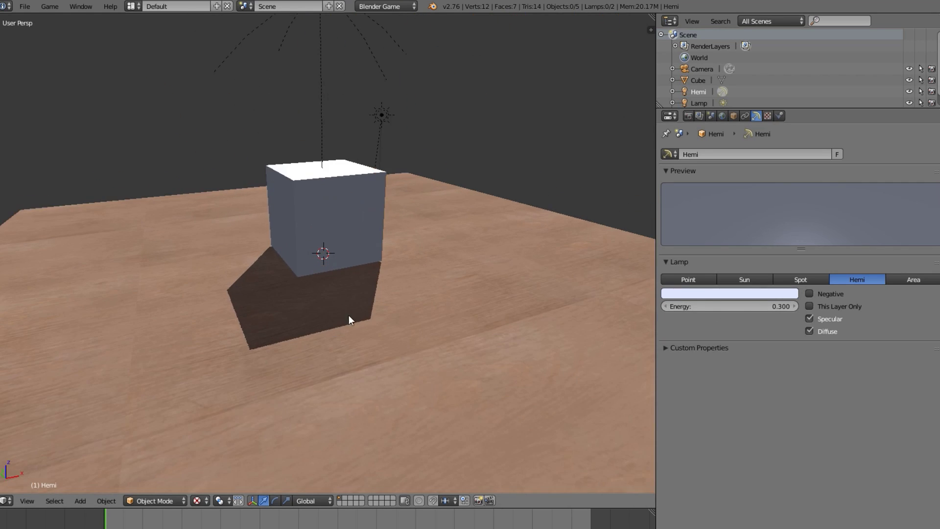
scroll(251, 270, up, 2)
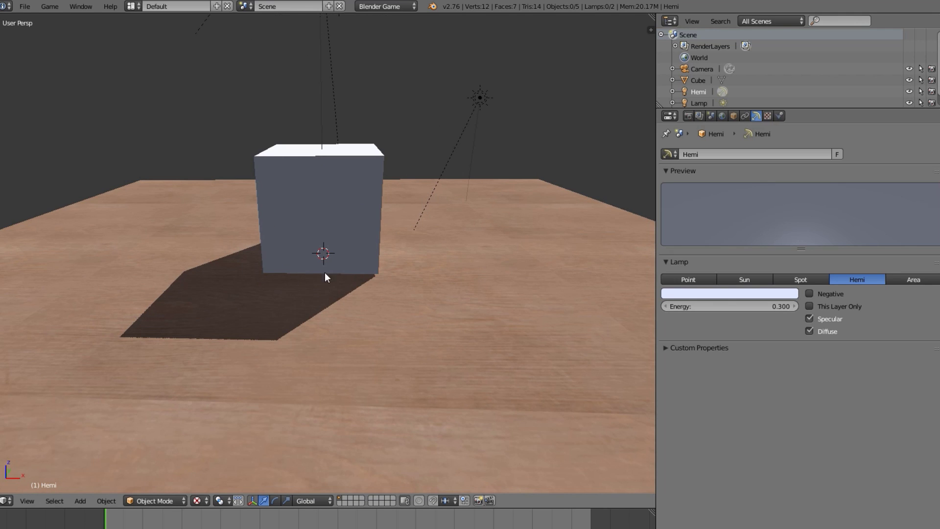
middle_drag(324, 277, 365, 256)
scroll(365, 256, up, 2)
right_click(353, 254)
key(g)
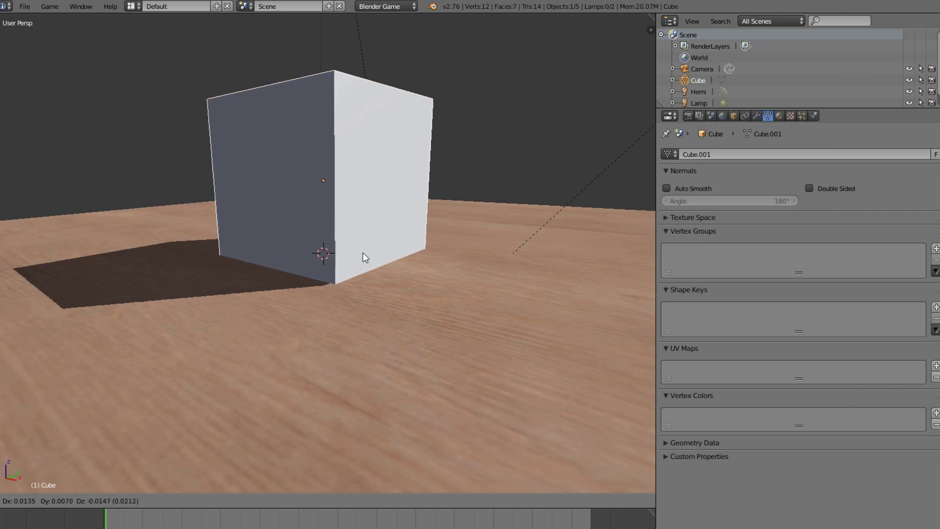
right_click(343, 255)
scroll(338, 254, down, 5)
key(a)
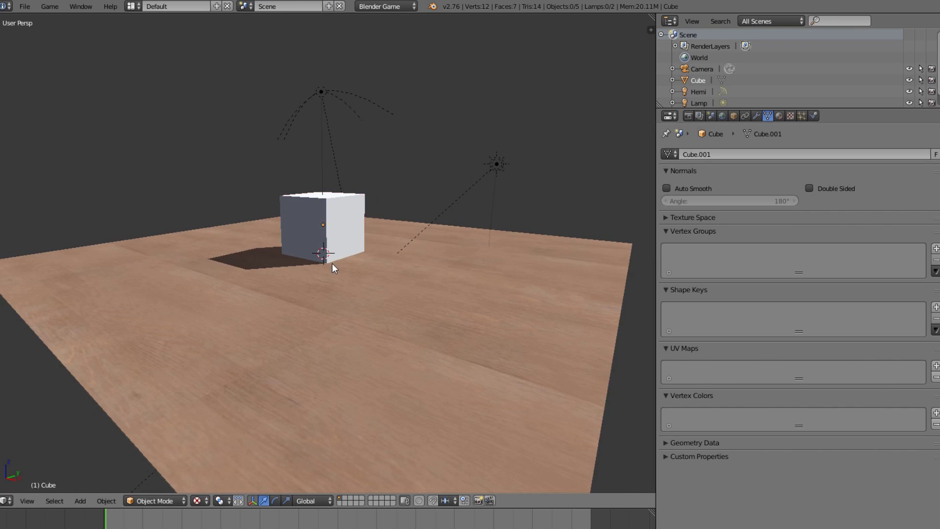
Select the cube and raise it along the Z axis well above the wood plane to expose its underside.
scroll(331, 263, up, 2)
scroll(430, 296, up, 2)
middle_drag(265, 248, 409, 283)
scroll(344, 285, down, 4)
scroll(346, 254, up, 4)
scroll(334, 254, down, 5)
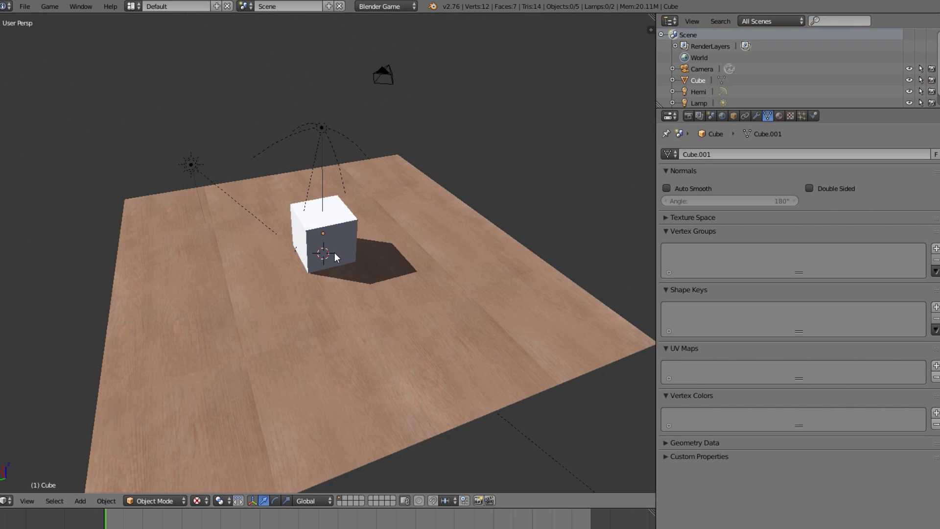
right_click(334, 251)
middle_drag(333, 252, 316, 330)
scroll(342, 381, up, 3)
middle_drag(343, 381, 374, 333)
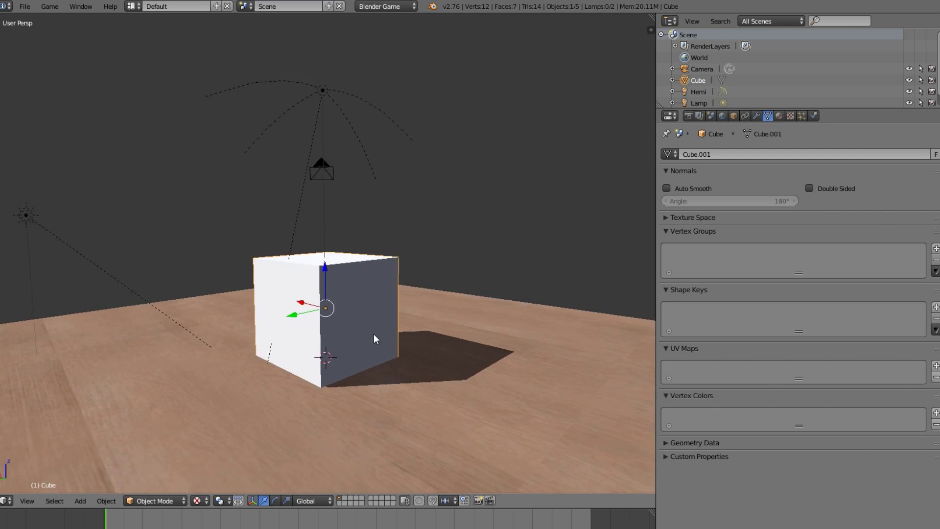
key(g)
key(z)
click(361, 177)
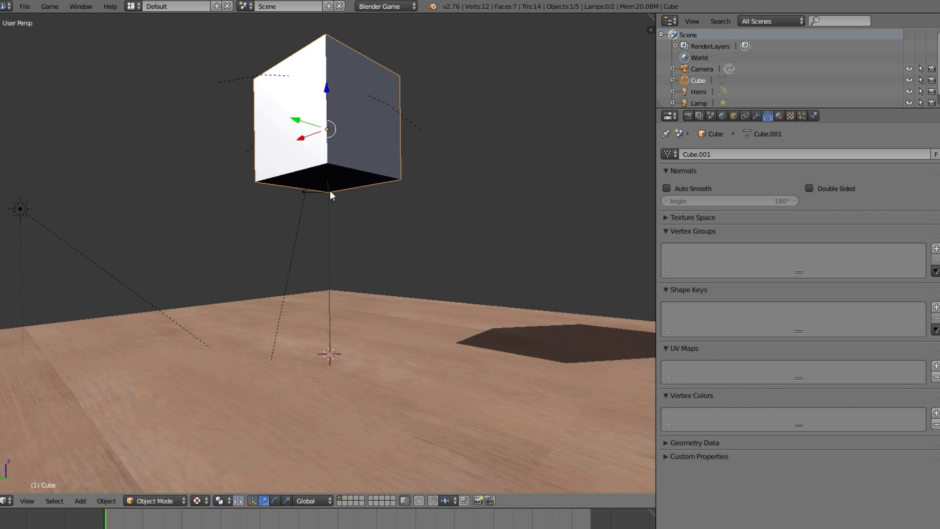
Duplicate the hemi lamp, place the copy low beneath the cube and rotate it to shine upward.
scroll(327, 236, down, 2)
key(shift+a)
click(382, 162)
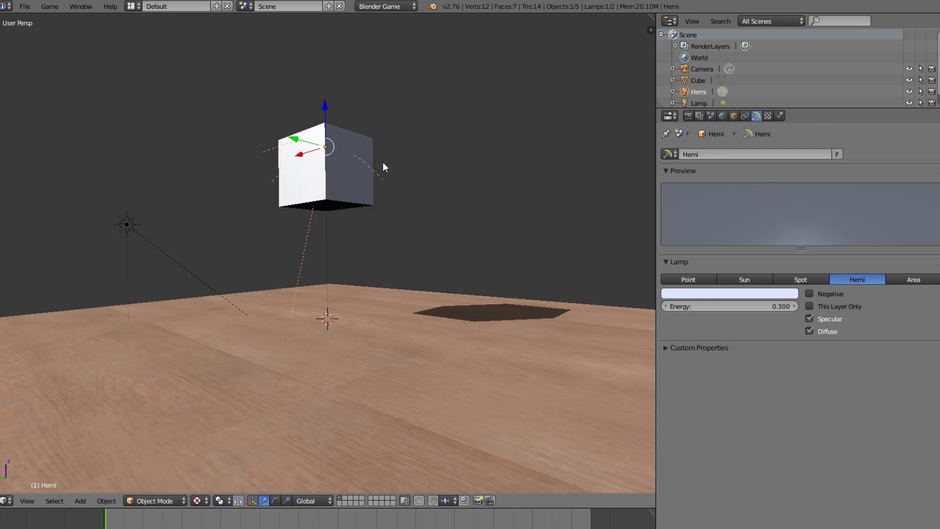
key(g)
key(r)
click(209, 275)
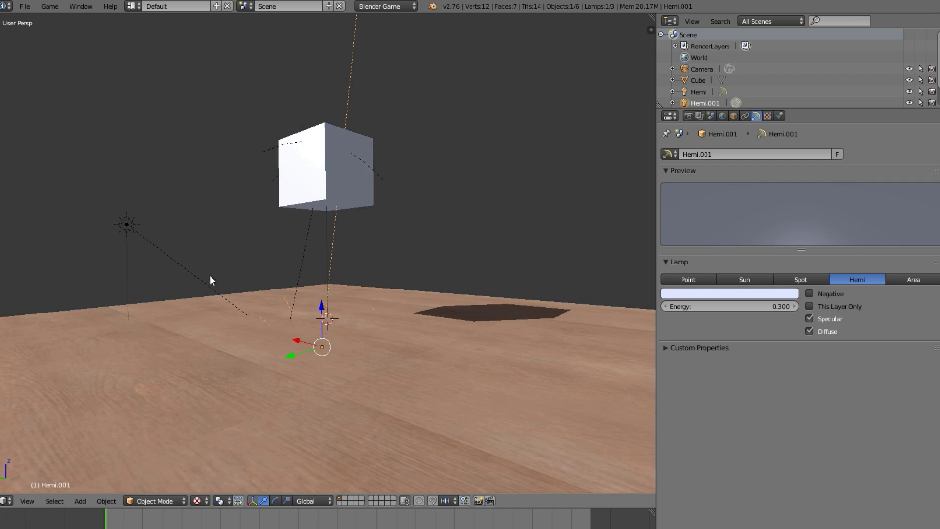
Set the duplicated hemi lamp's energy to 0.213 and change its colour from pale blue to a warmer tint.
drag(729, 306, 712, 306)
click(760, 292)
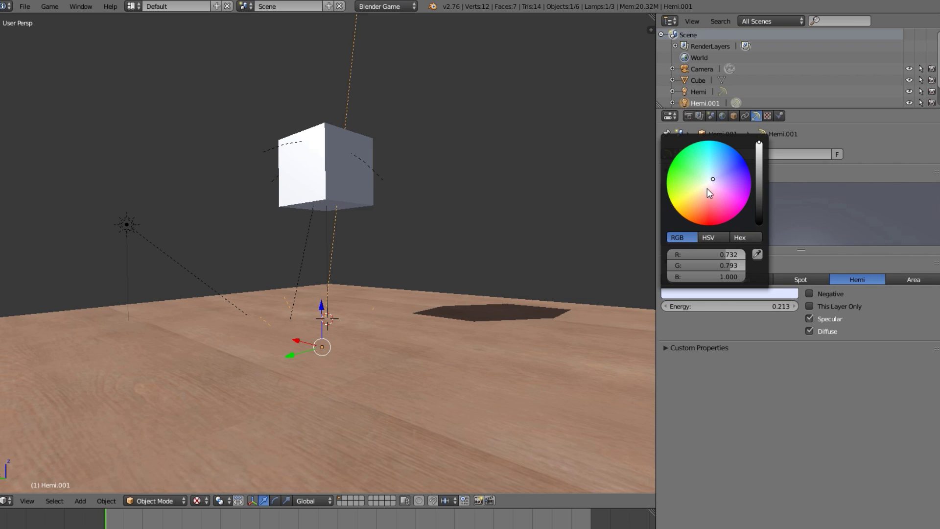
click(707, 189)
Select both hemi lamps and hide them from the viewport.
middle_drag(455, 269, 296, 285)
right_click(284, 249)
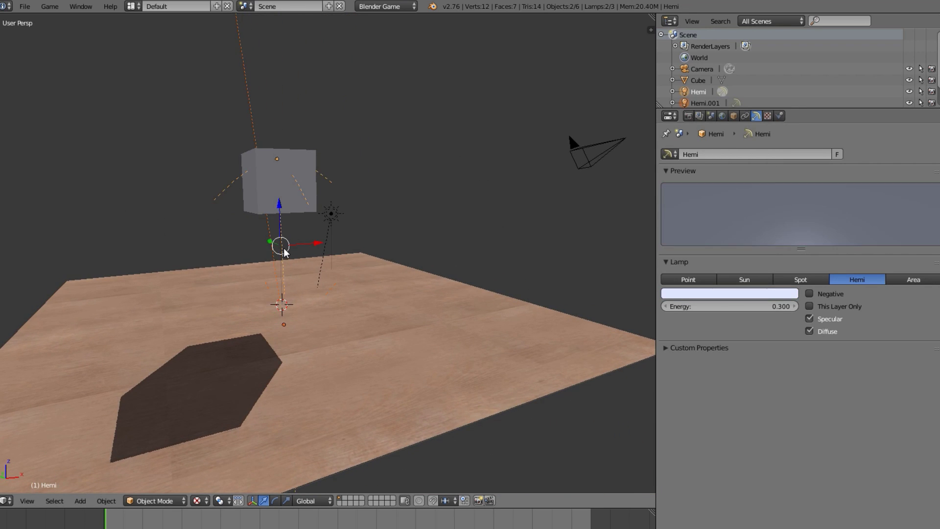
key(h)
middle_drag(296, 262, 463, 242)
Select the floating cube and lower it along the Z axis back onto the wood plane.
right_click(350, 374)
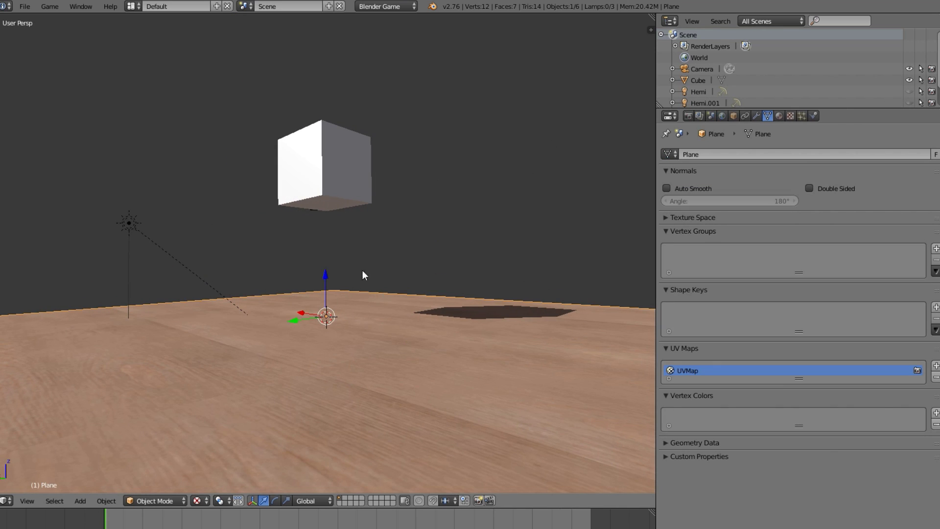
right_click(345, 189)
key(g)
key(z)
click(348, 342)
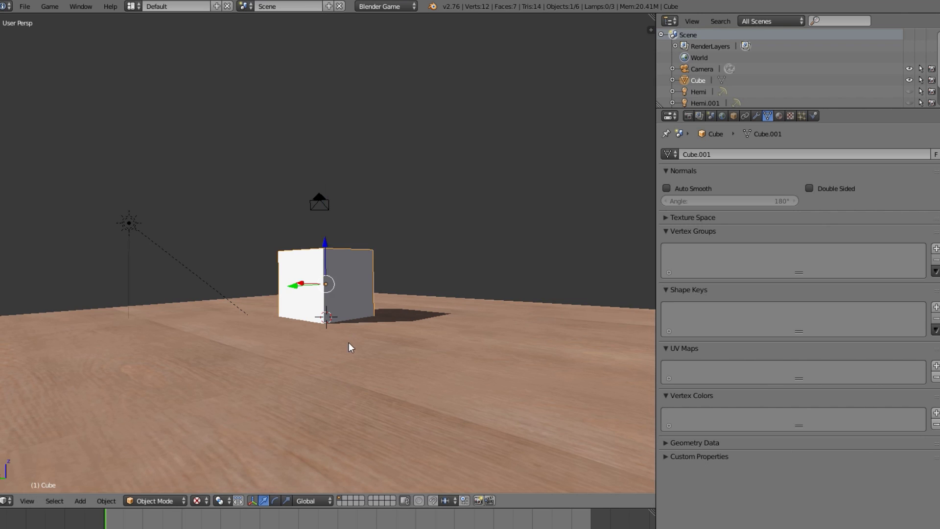
Deselect the cube and examine its faces and shadow under the combined lighting from several sides.
key(a)
middle_drag(349, 342, 211, 406)
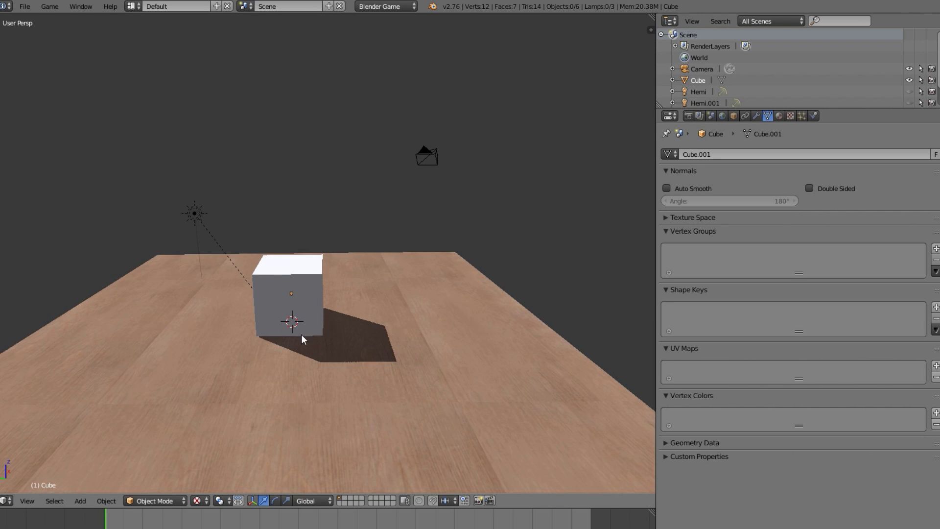
middle_drag(301, 334, 351, 350)
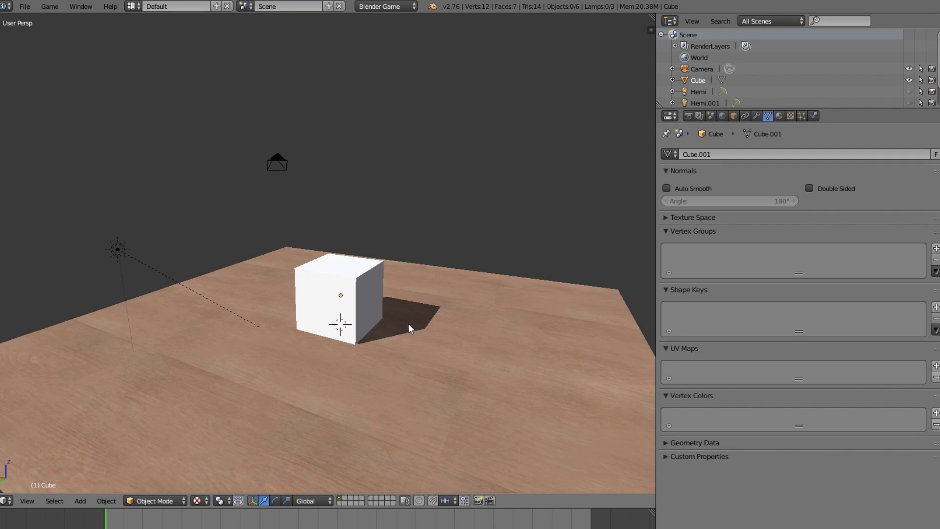
middle_drag(408, 324, 296, 346)
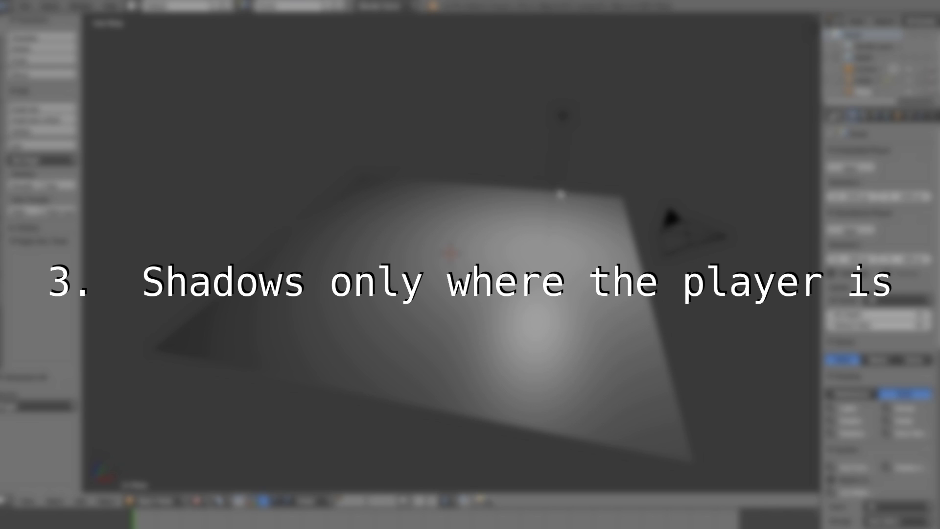
middle_drag(518, 178, 515, 215)
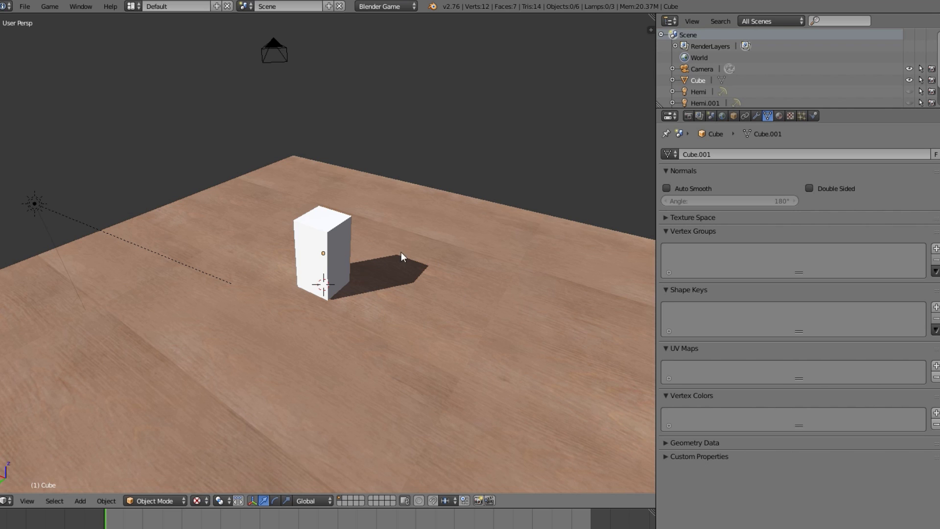
right_click(331, 265)
scroll(330, 265, down, 3)
key(g)
key(shift+z)
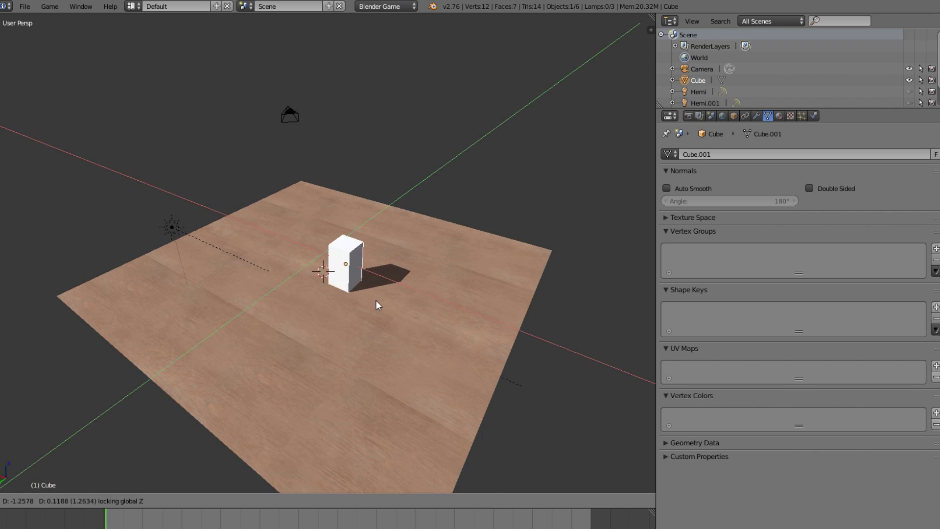
key(Escape)
Select the wood plane and scale it up to several times its size.
right_click(404, 327)
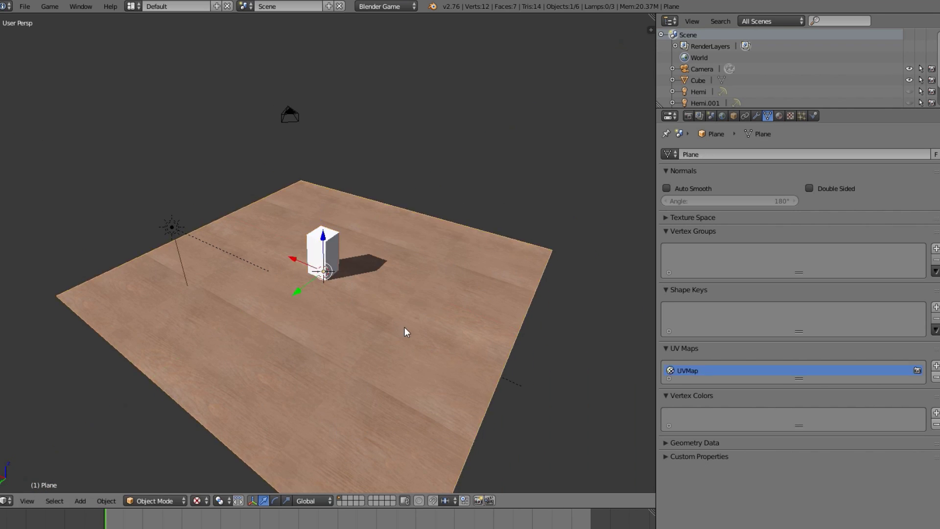
key(s)
click(469, 94)
Try sliding the cube horizontally across the enlarged plane with its height locked.
right_click(318, 253)
scroll(317, 254, down, 2)
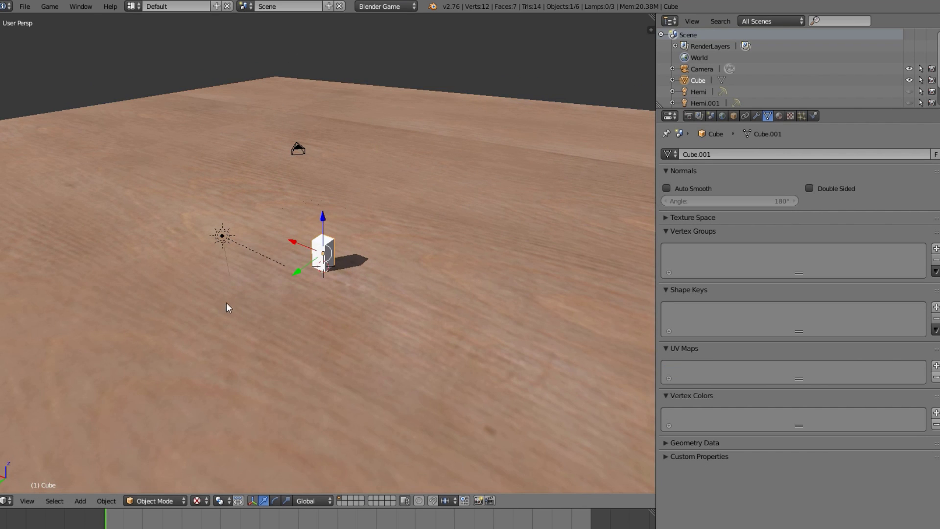
key(g)
key(shift+z)
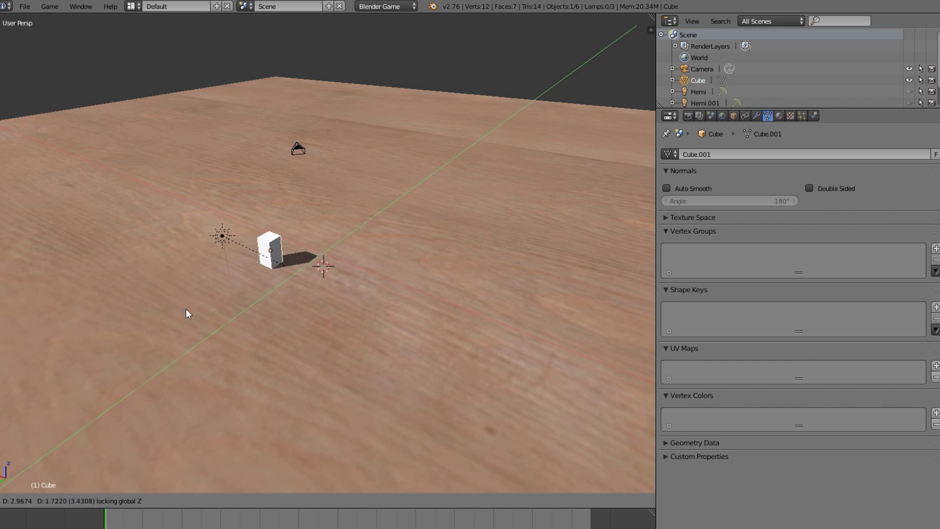
right_click(195, 301)
Parent the sun lamp to the cube using the Object parent type.
scroll(392, 254, up, 2)
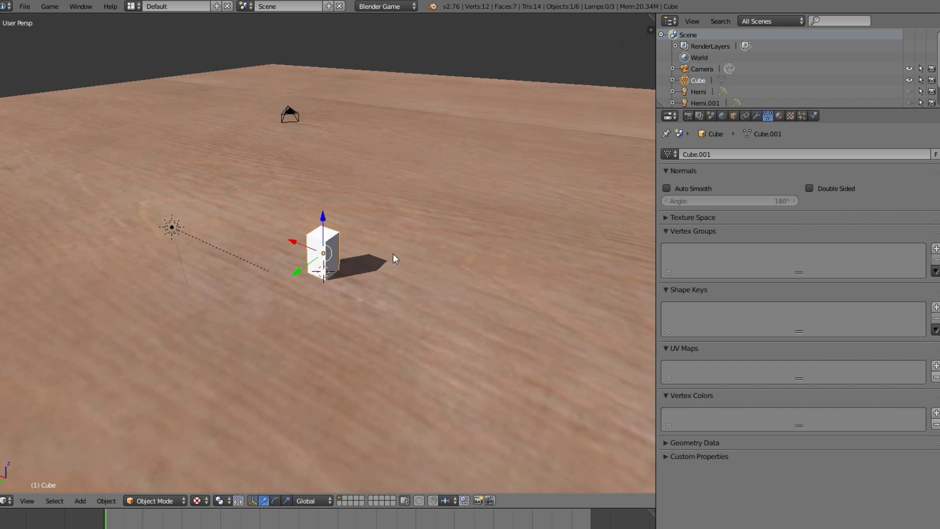
right_click(169, 235)
shift+right_click(312, 249)
key(ctrl+p)
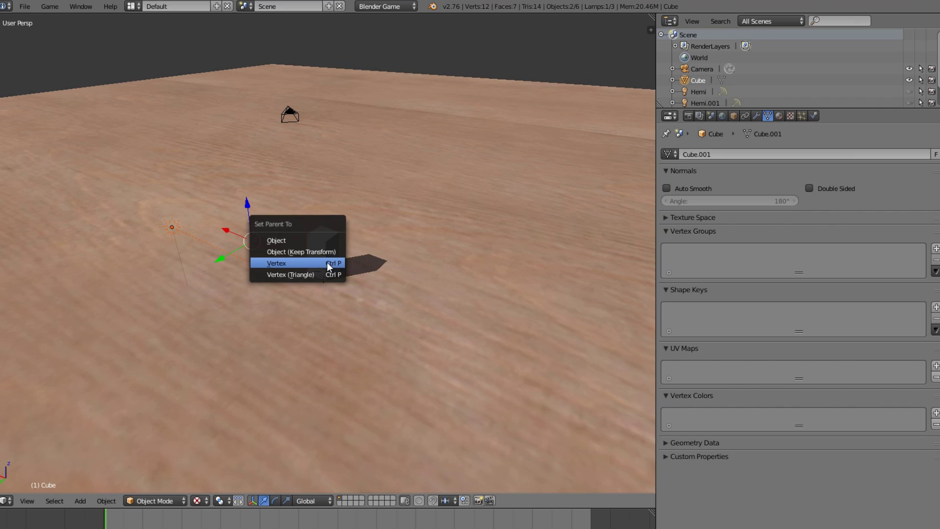
click(322, 240)
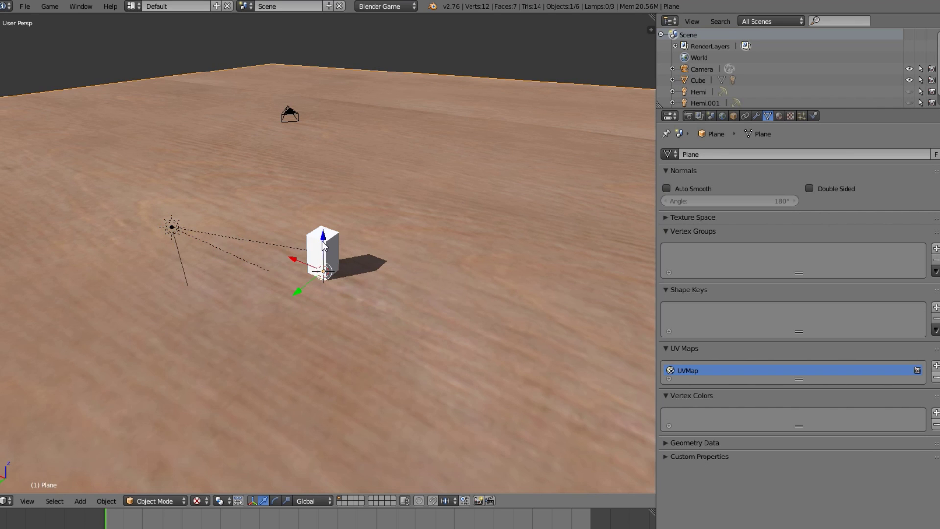
Test the object parenting by sliding the cube horizontally and rotating it about global Z, and undo the lamp's parenting.
key(g)
key(shift+z)
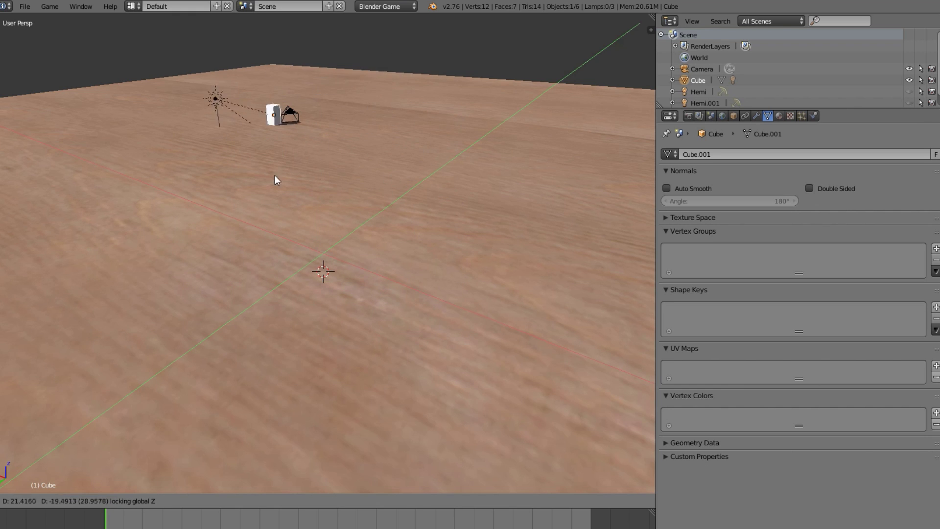
click(346, 315)
key(r)
key(z)
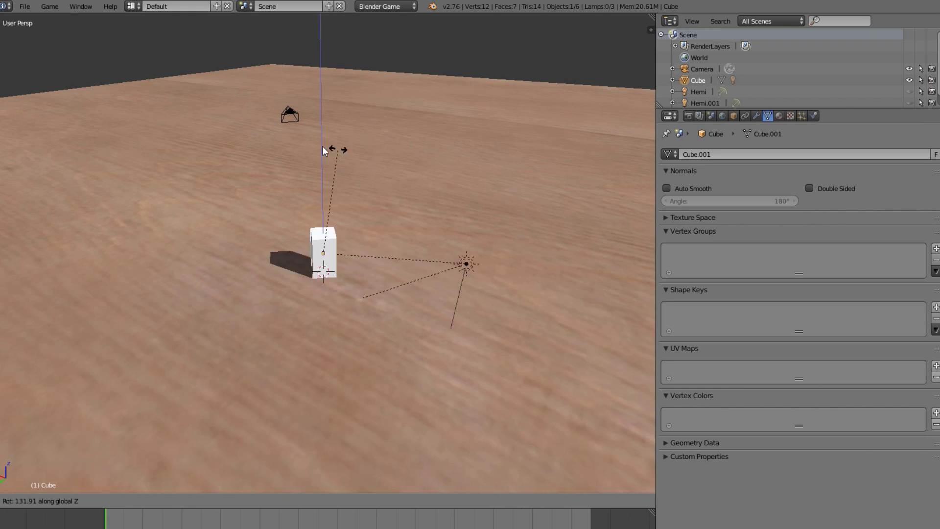
click(423, 214)
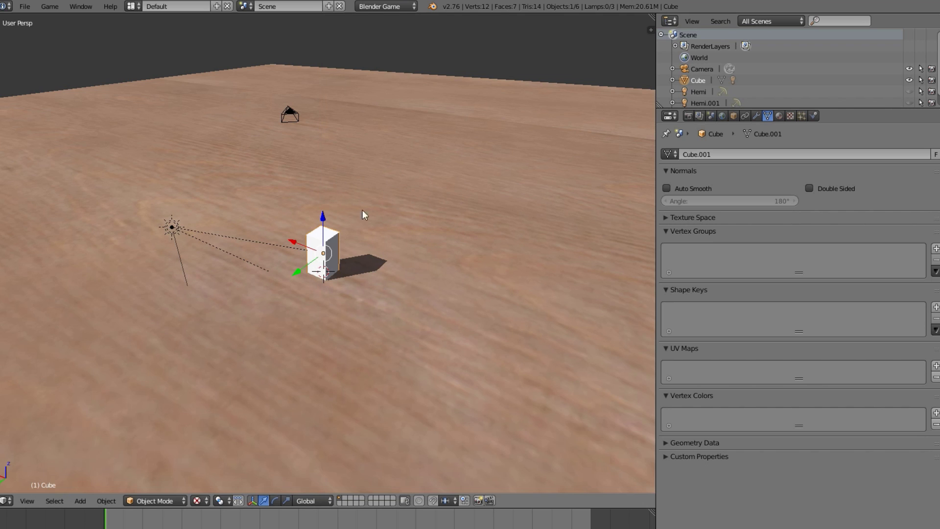
key(ctrl+z)
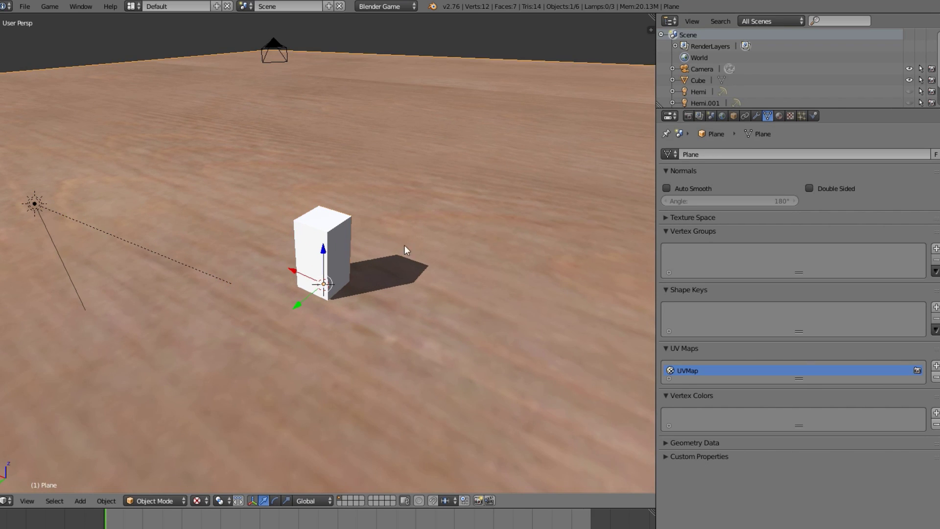
Select the cube and snap the 3D cursor to its centre with Cursor to Selected.
right_click(339, 238)
middle_drag(369, 281, 407, 318)
key(shift+s)
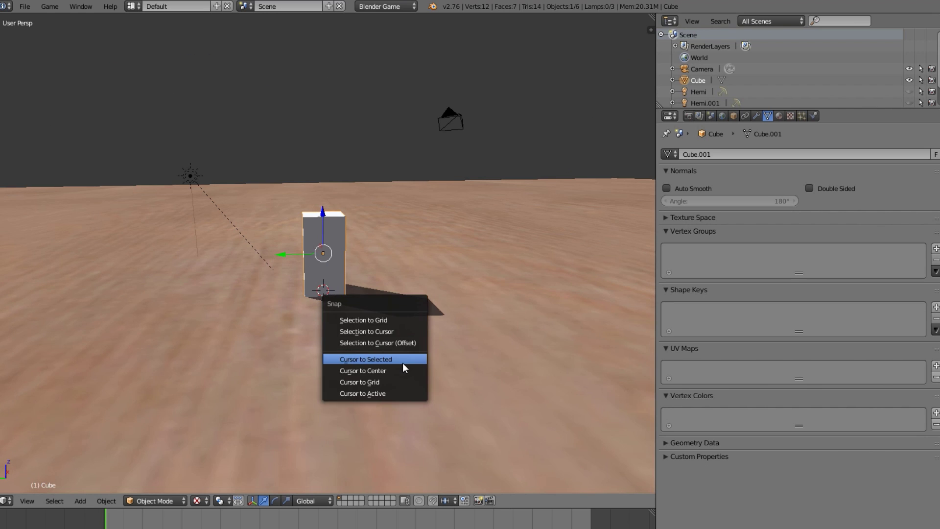
click(402, 362)
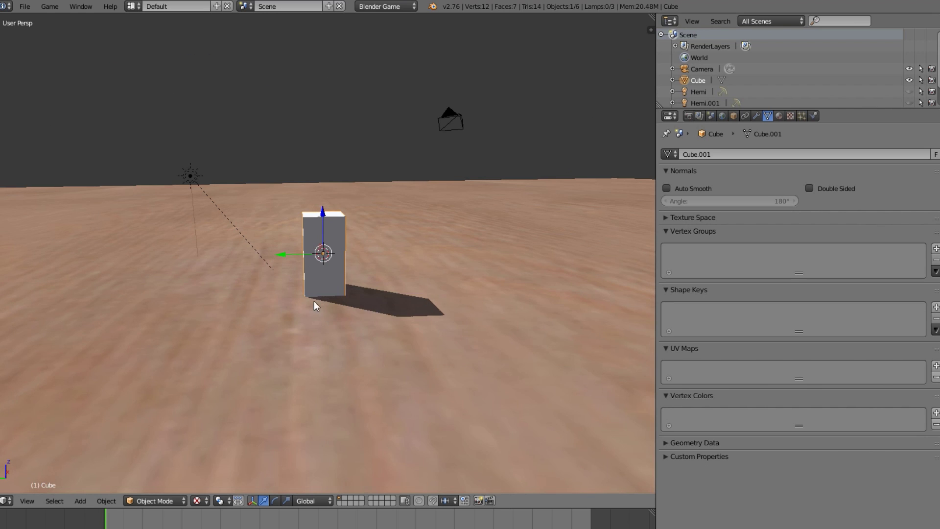
Duplicate the cube's whole mesh in place in Edit Mode and merge the copy At Center into a single vertex.
key(Tab)
middle_drag(314, 302, 399, 315)
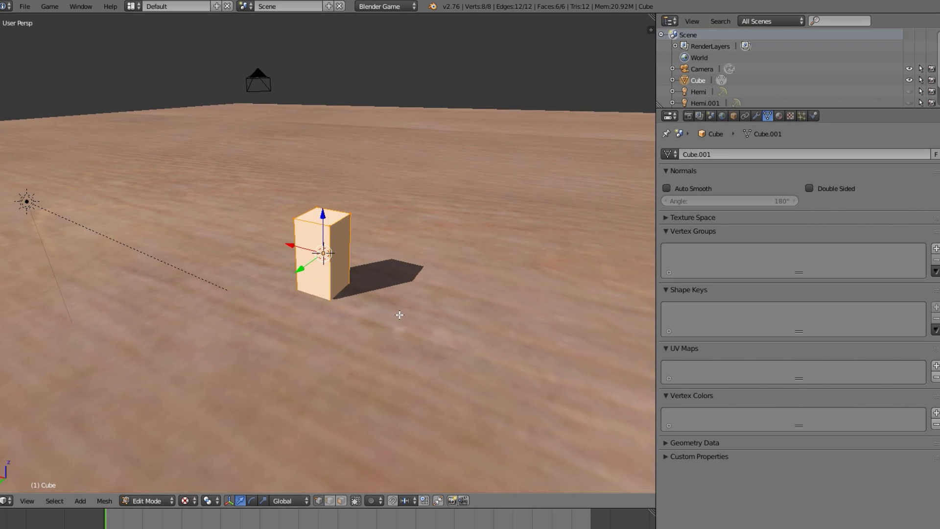
key(shift+d)
right_click(438, 253)
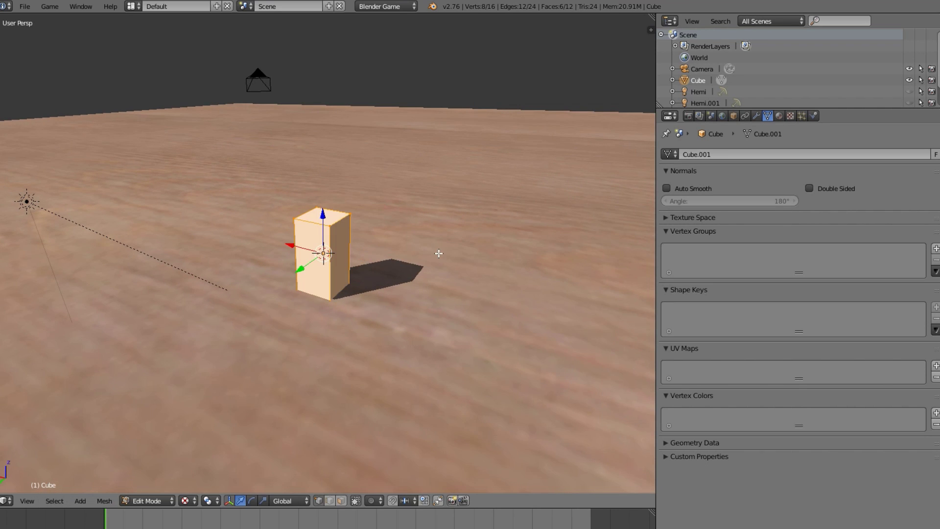
key(alt+m)
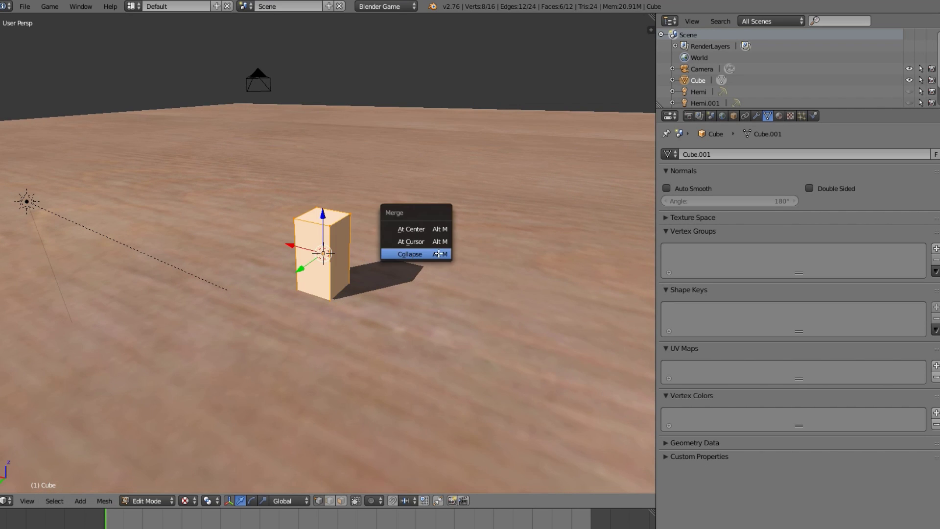
click(426, 229)
key(g)
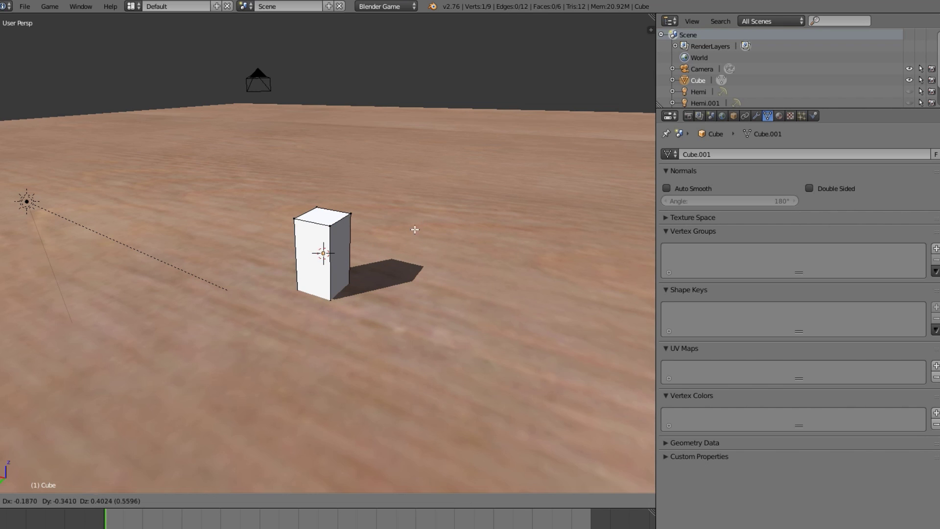
key(Escape)
Show the mesh in wireframe, snap the merged centre vertex to the 3D cursor and return to Object Mode.
scroll(384, 265, up, 1)
key(z)
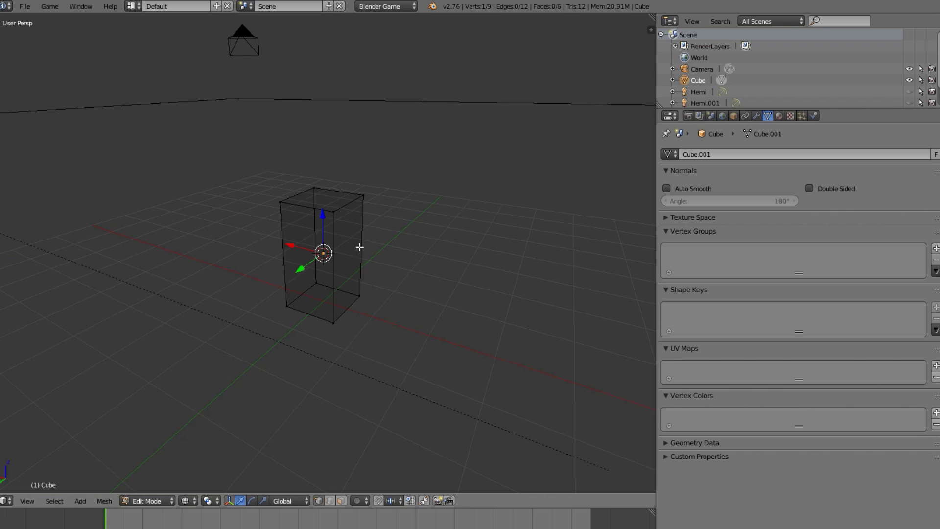
scroll(336, 262, up, 2)
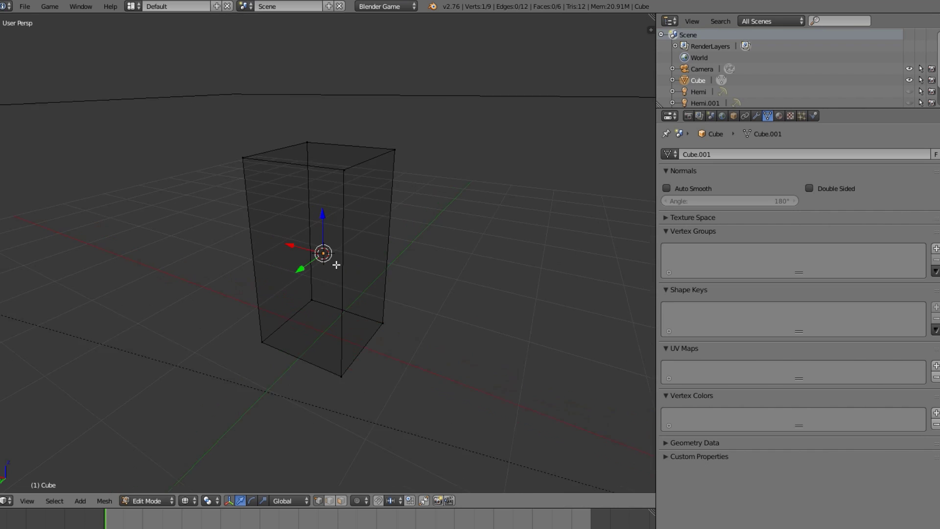
scroll(330, 263, down, 3)
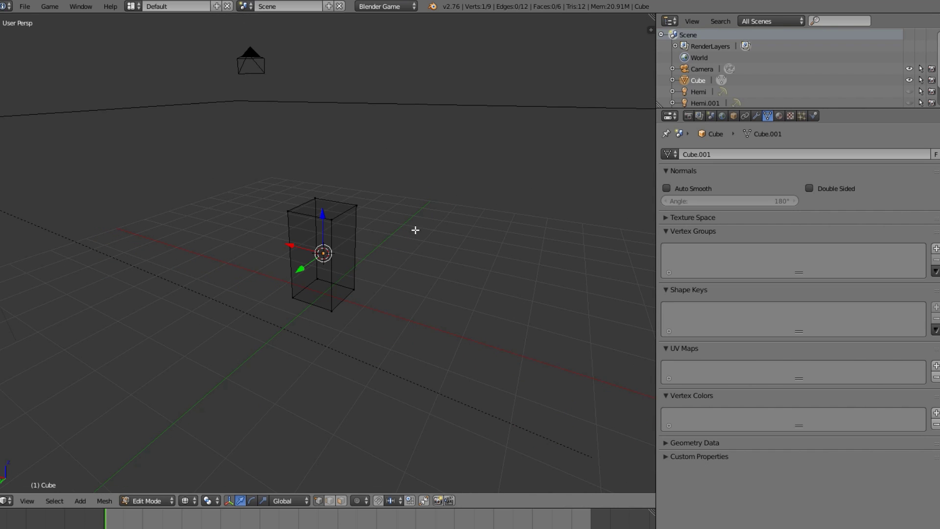
scroll(331, 265, up, 3)
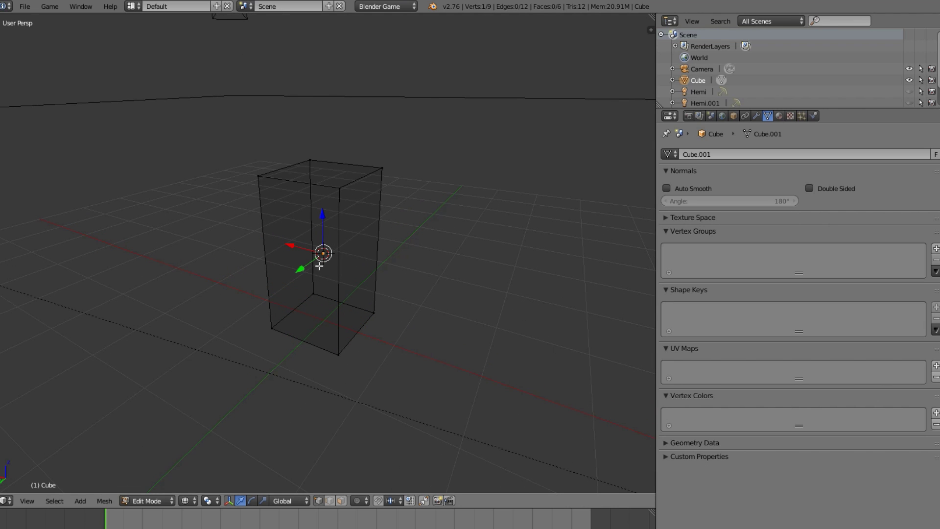
scroll(425, 265, down, 2)
middle_drag(415, 273, 326, 308)
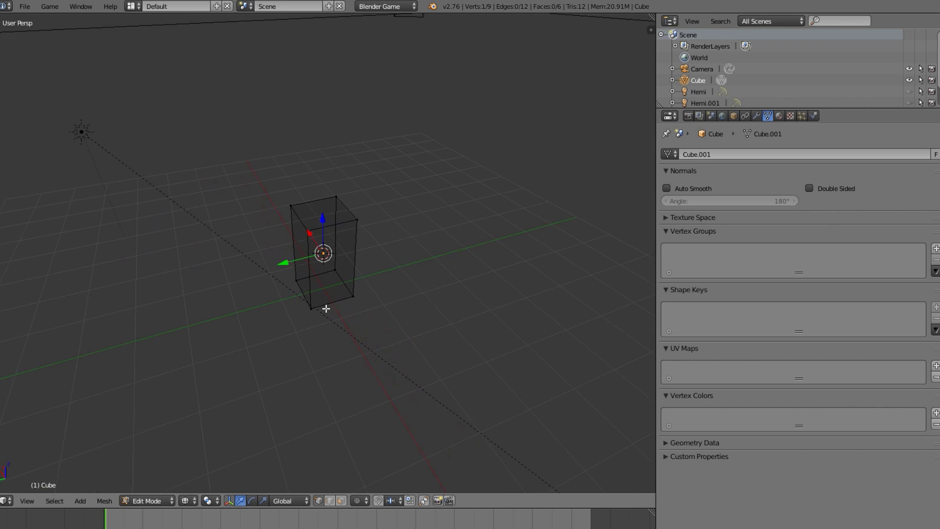
key(shift+s)
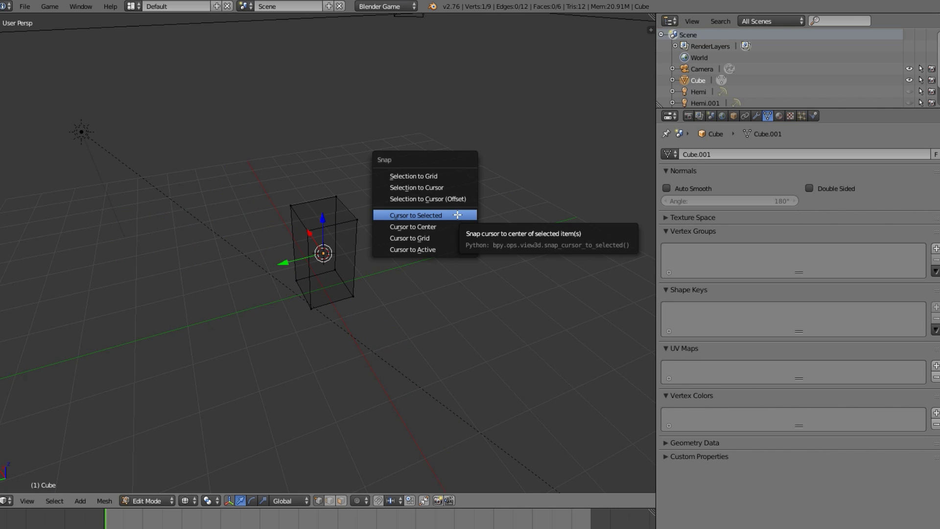
click(454, 190)
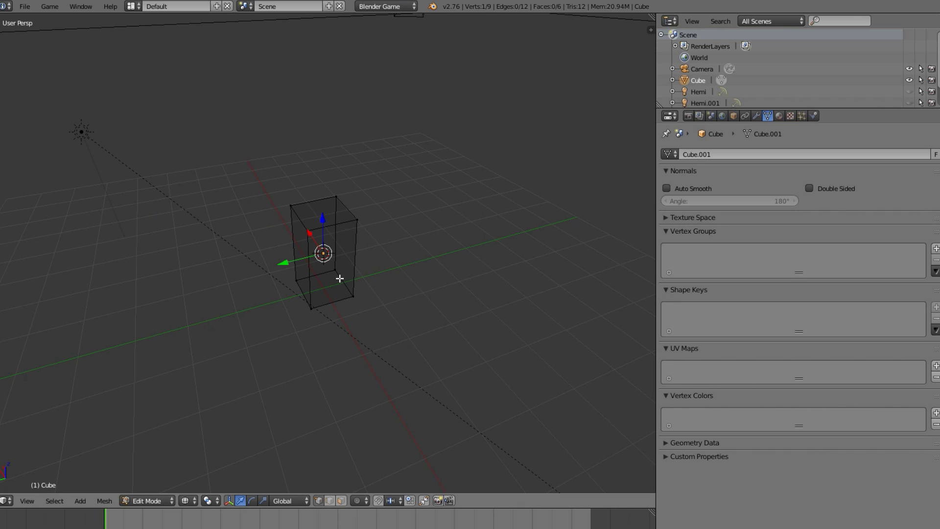
scroll(315, 261, up, 4)
key(Tab)
scroll(308, 259, down, 3)
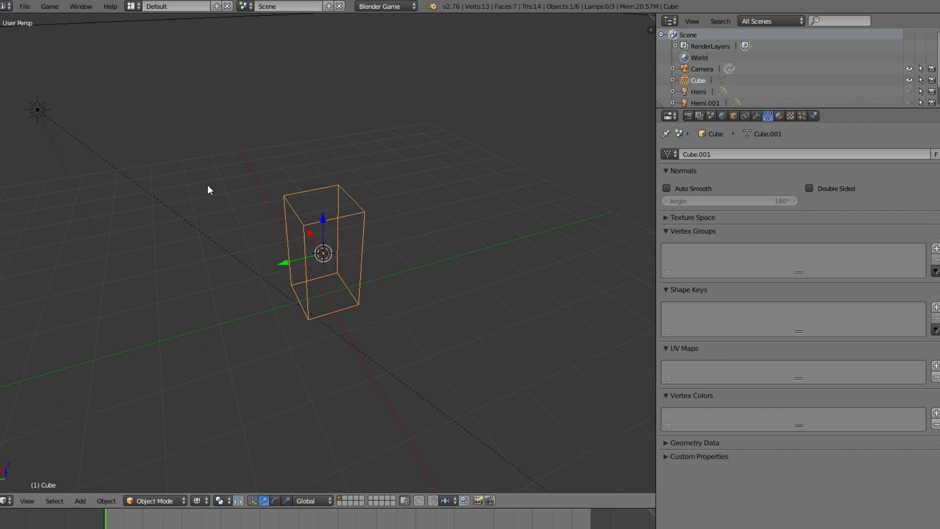
Switch the viewport shading from wireframe back to Texture.
click(204, 500)
click(221, 455)
click(198, 500)
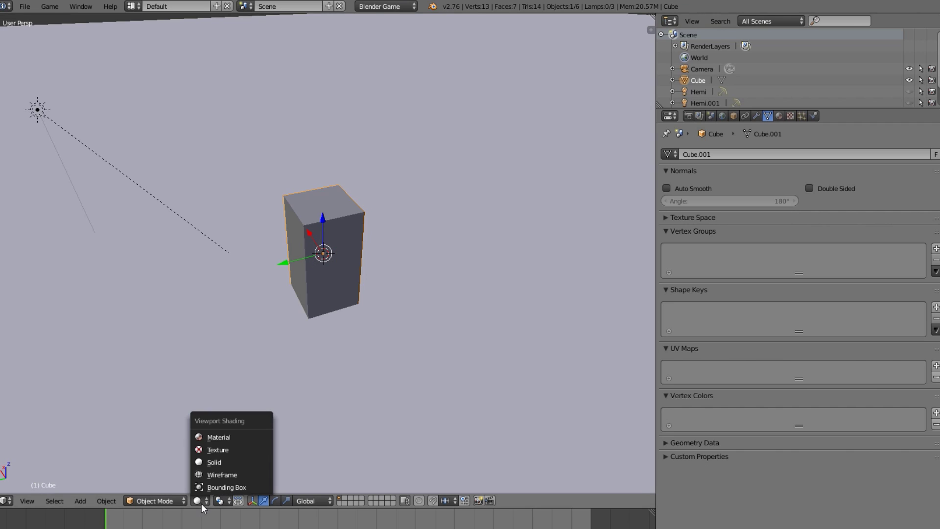
click(222, 444)
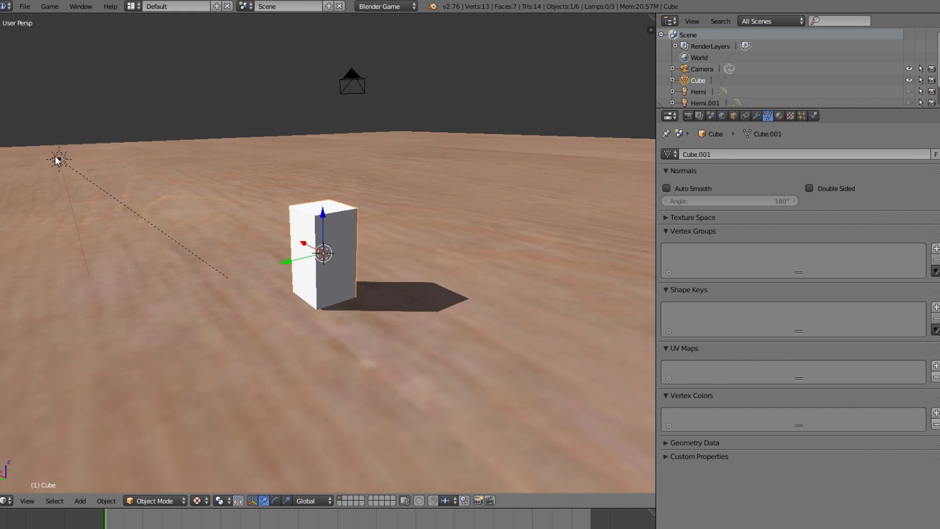
Select the sun lamp and cube, vertex-parent the lamp to the cube's centre vertex in Edit Mode, and reselect only the cube.
shift+right_click(57, 159)
scroll(268, 282, up, 3)
shift+right_click(323, 253)
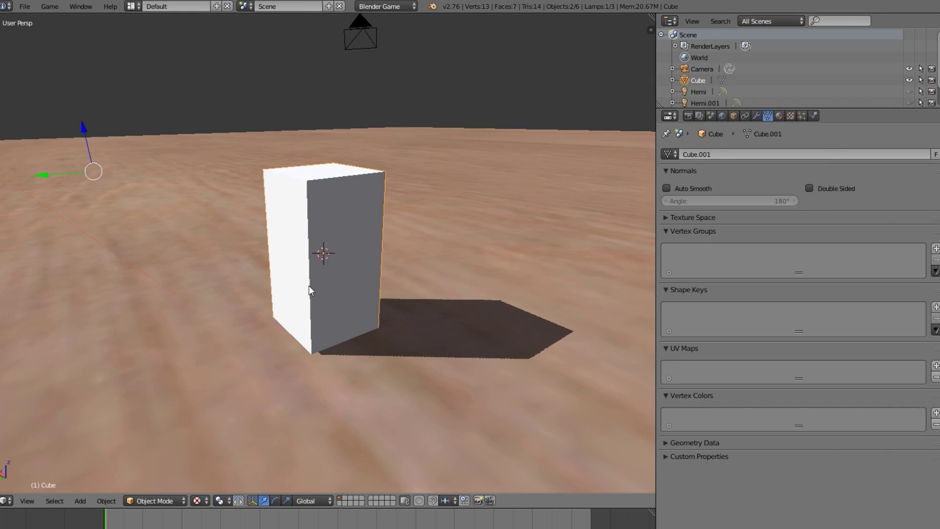
key(Tab)
key(z)
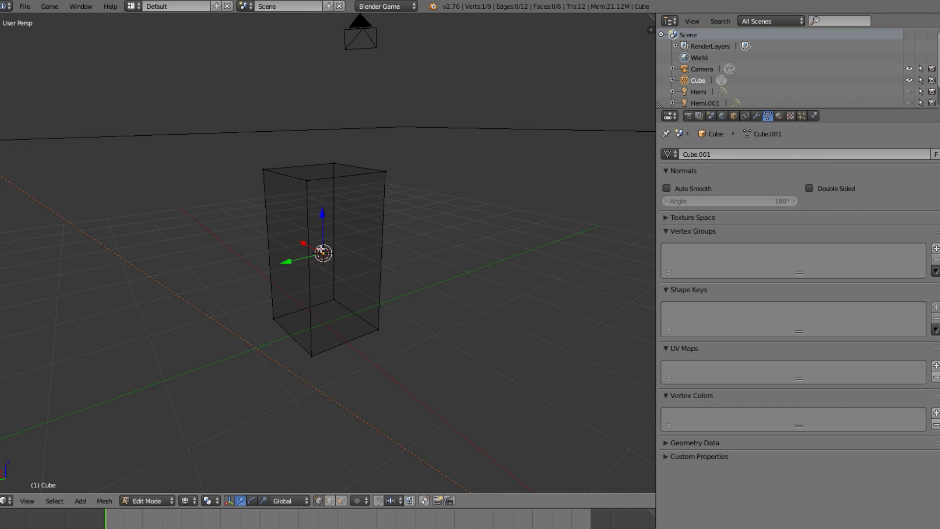
key(ctrl+p)
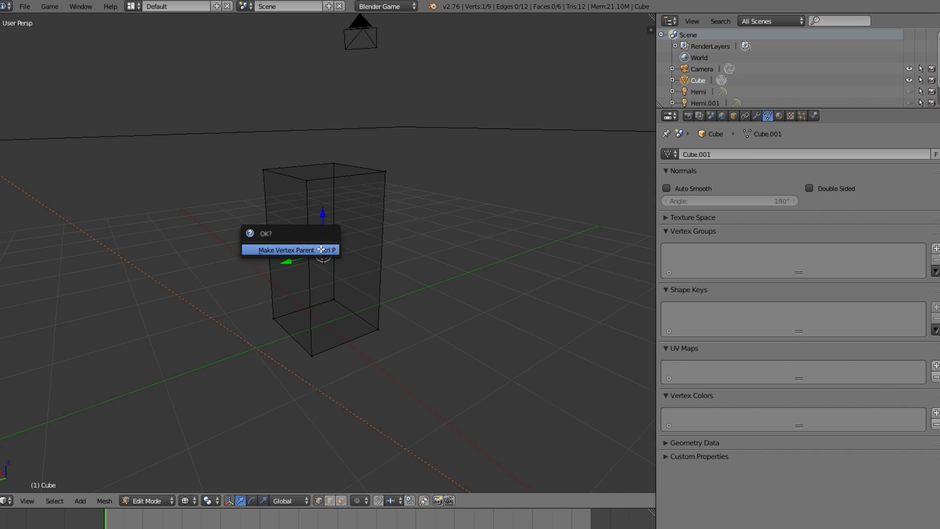
click(321, 249)
key(Tab)
scroll(381, 279, down, 2)
right_click(337, 287)
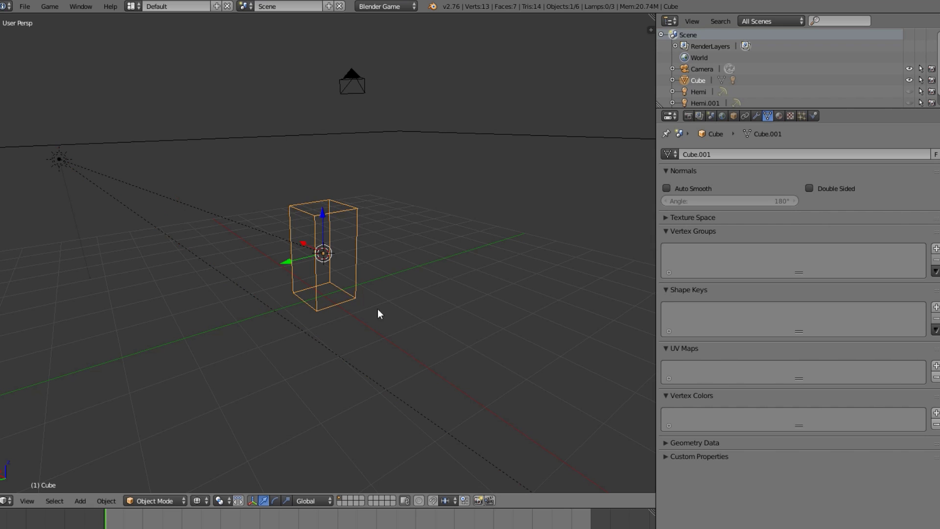
Test the vertex parenting by repeatedly rotating and moving the cube, freely and with Z constraints, cancelling each transform.
key(r)
key(z)
key(Escape)
key(g)
key(Escape)
key(r)
key(r)
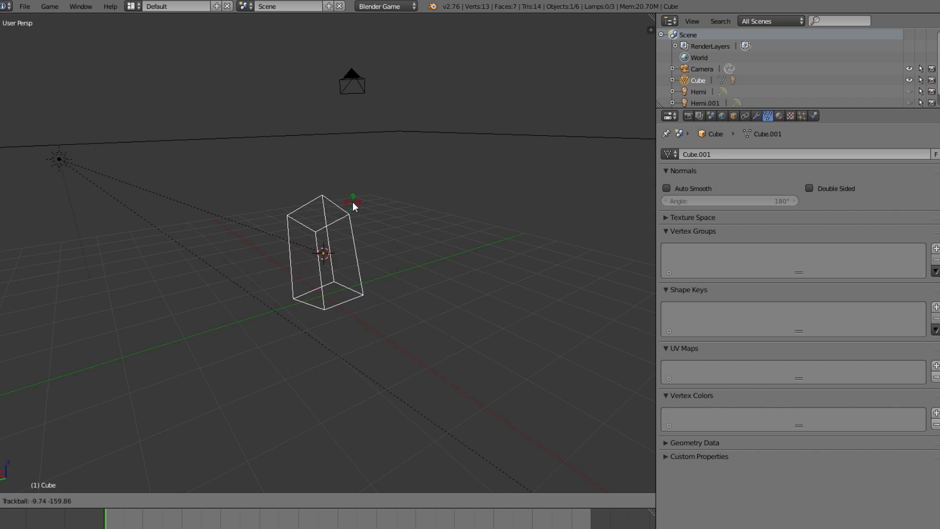
key(Escape)
key(g)
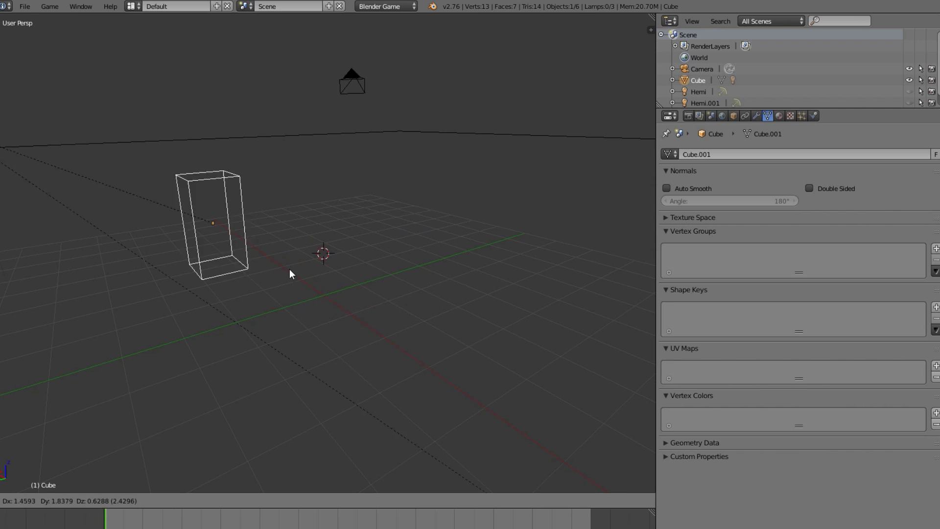
key(Escape)
key(r)
key(r)
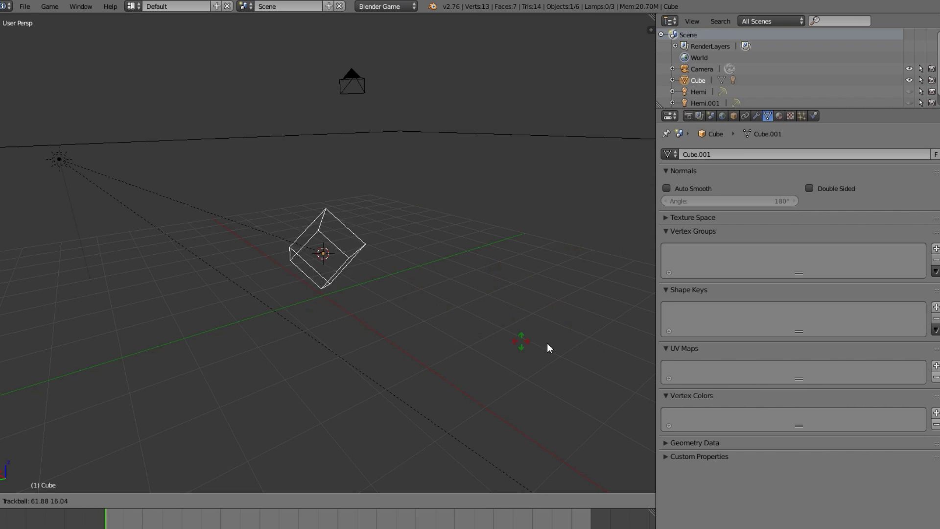
key(Escape)
key(g)
key(shift+z)
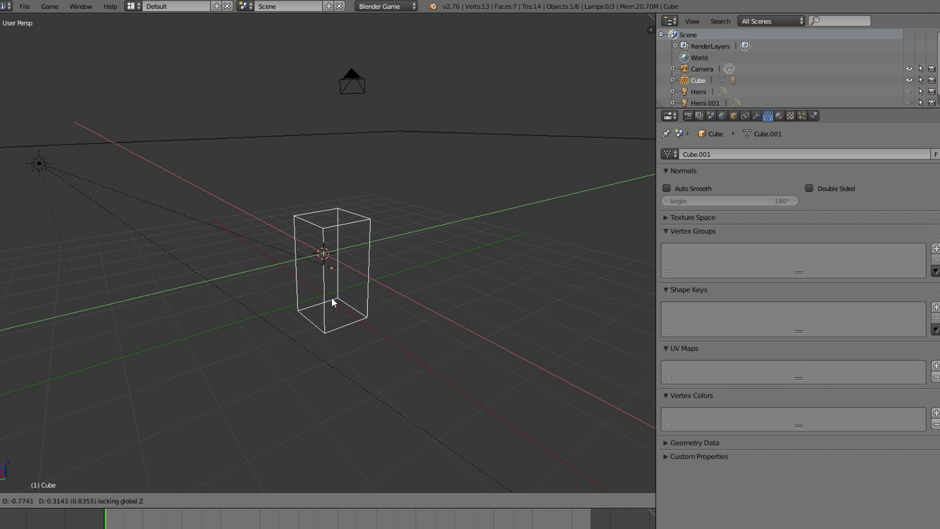
key(Escape)
key(r)
key(z)
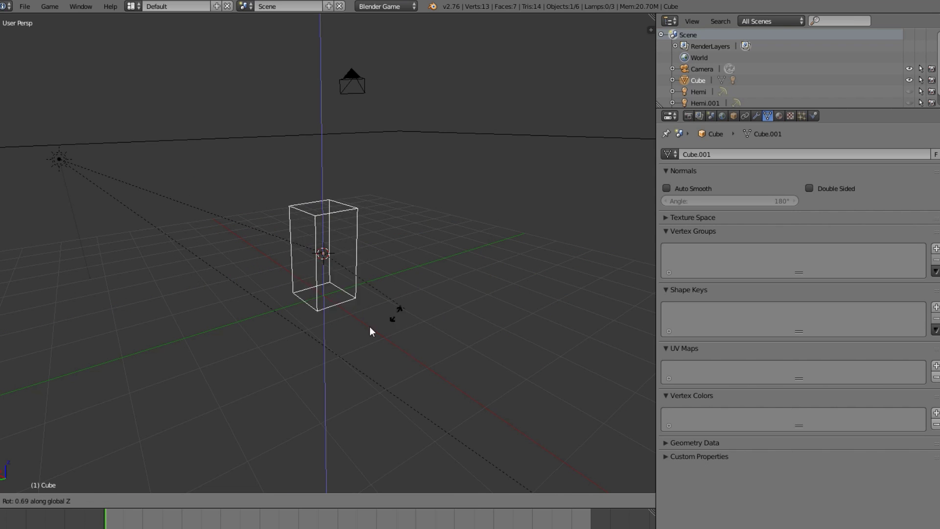
key(Escape)
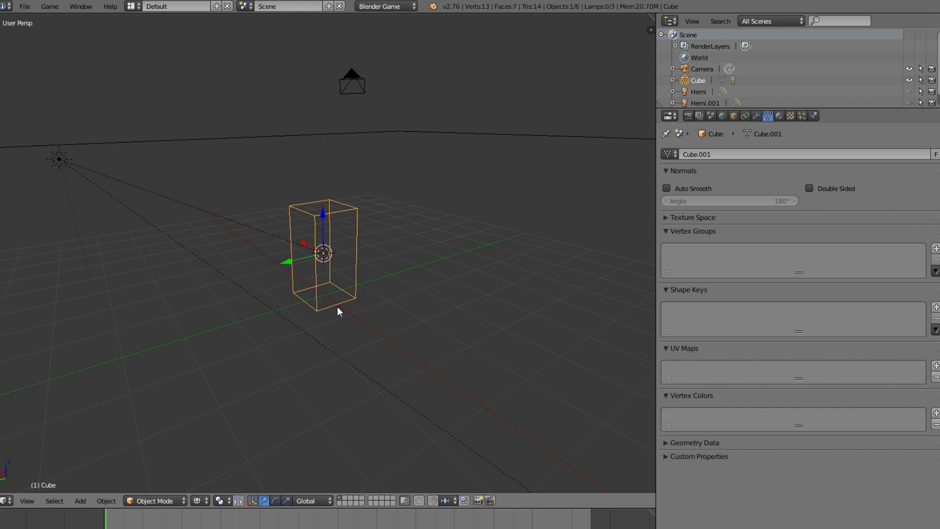
Restore Texture viewport shading so the wood plane and cube shadow are displayed.
click(199, 499)
click(226, 460)
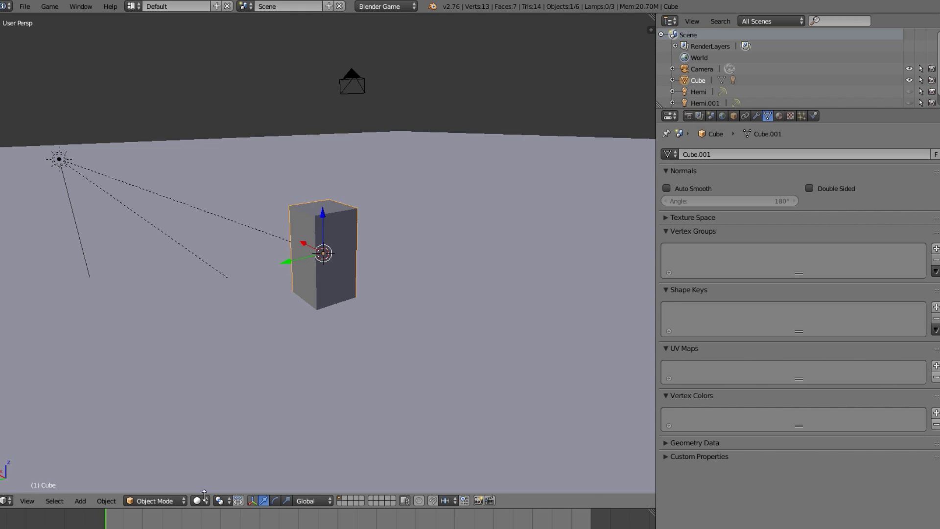
click(198, 500)
click(227, 450)
Move the cube across the floor with global Z locked and rotate it about Z to test the parented sun lamp's shadow.
middle_drag(303, 303, 313, 351)
scroll(316, 347, down, 2)
key(g)
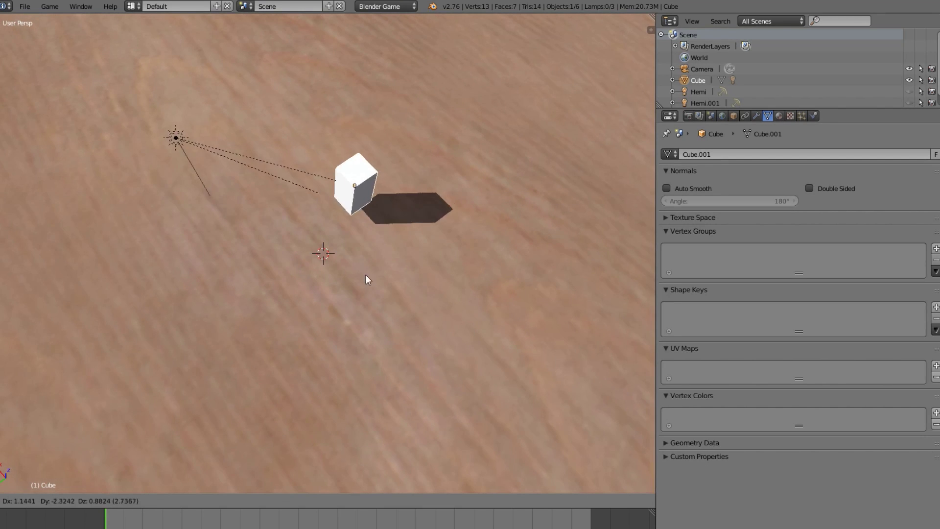
key(shift+z)
click(405, 105)
scroll(418, 247, down, 3)
key(r)
key(z)
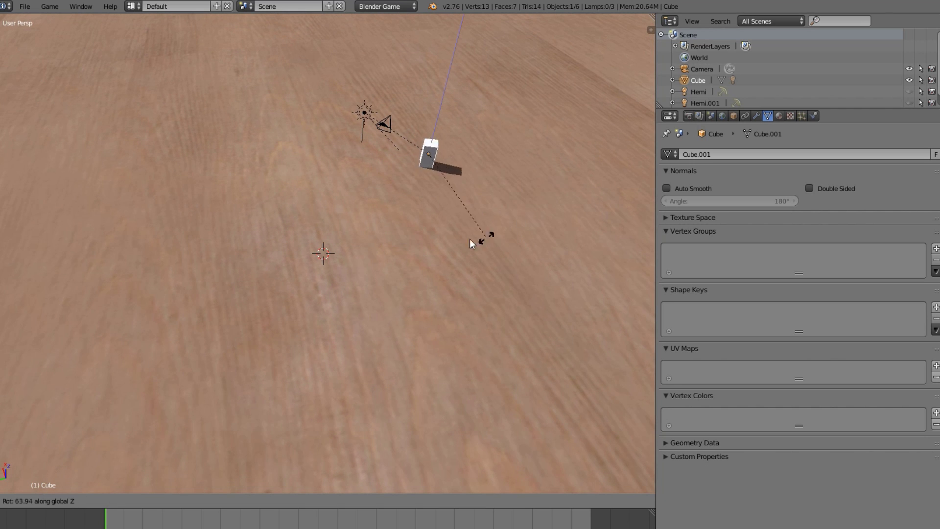
click(547, 189)
Try another horizontal move of the cube across the whole plane with Z locked, and cancel it.
scroll(544, 211, down, 3)
key(g)
key(shift+z)
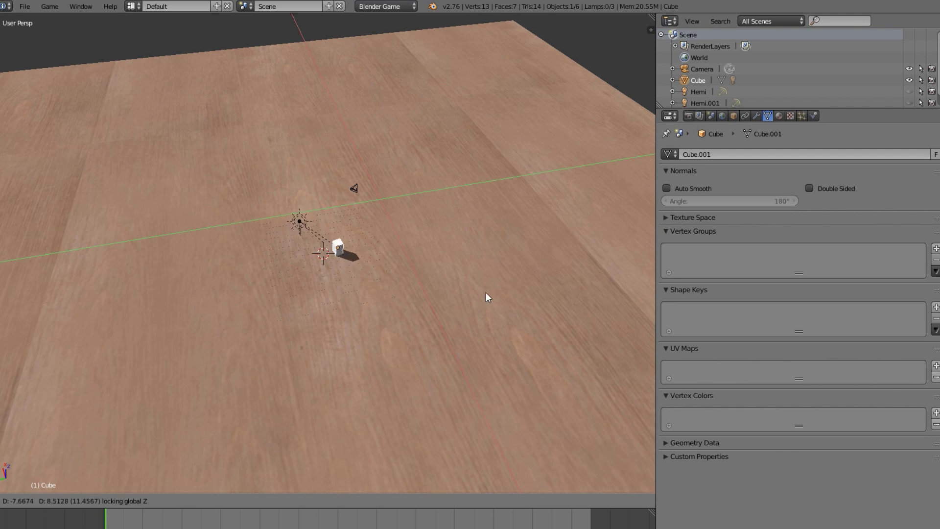
key(Escape)
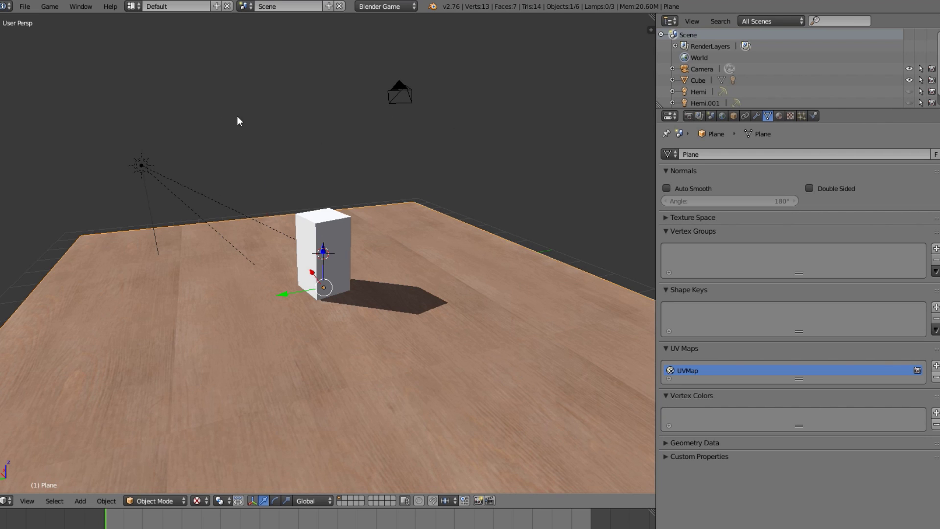
Select the sun lamp and add a new texture to its first lamp texture slot.
right_click(132, 174)
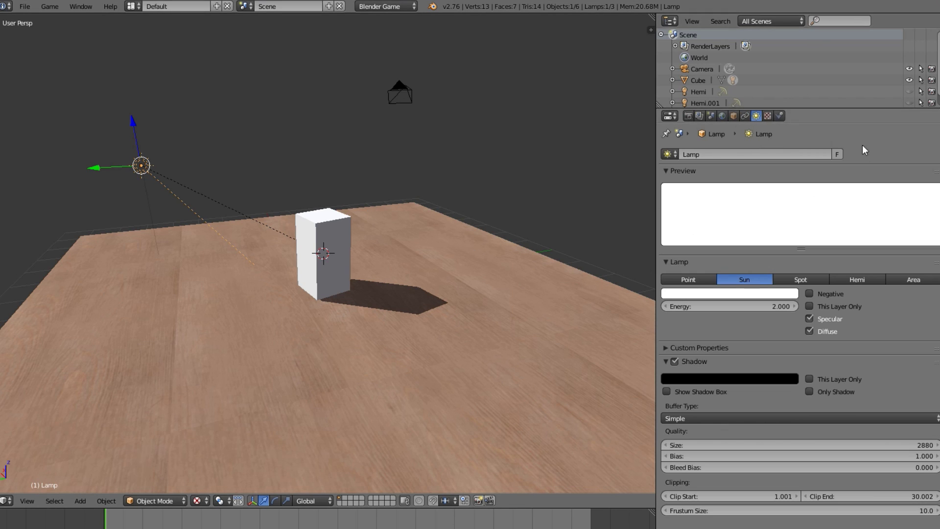
click(768, 115)
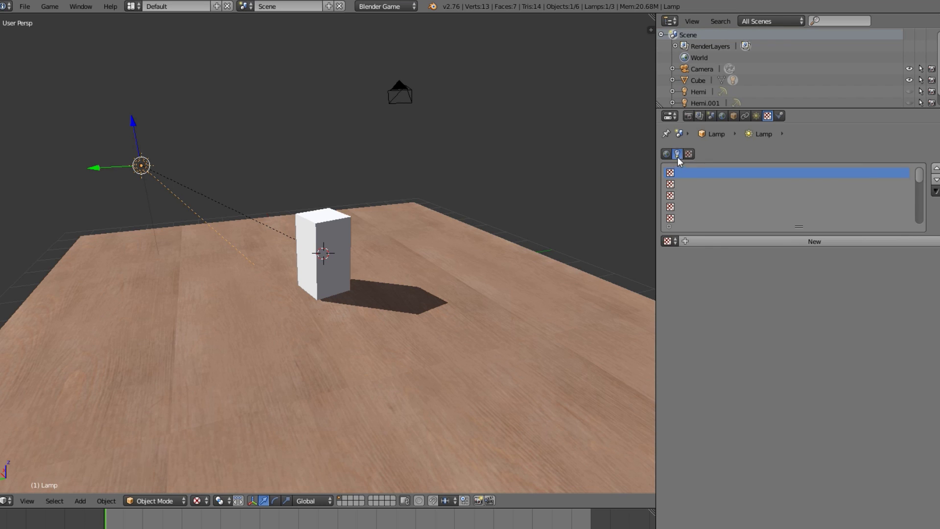
click(767, 240)
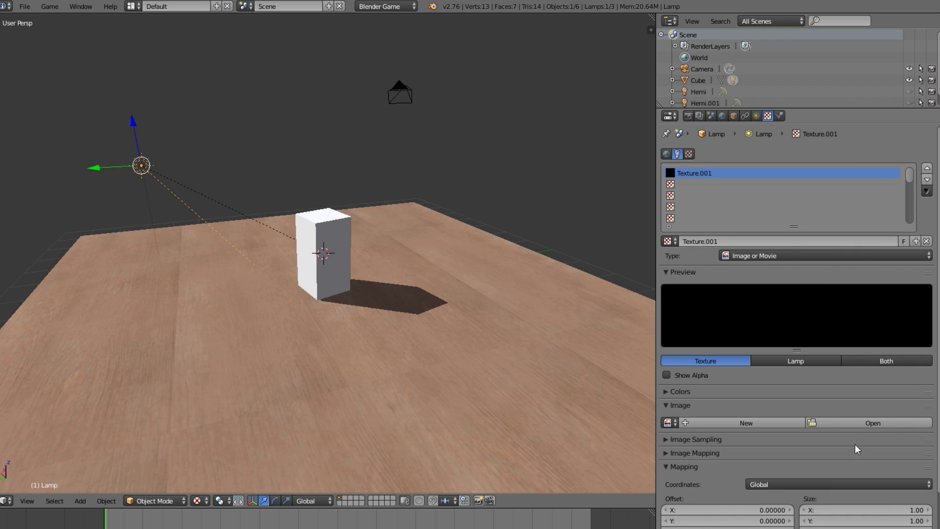
Load Clouds.png from the Texture folder as the lamp texture's image, browsing the files as thumbnails.
click(879, 422)
click(22, 209)
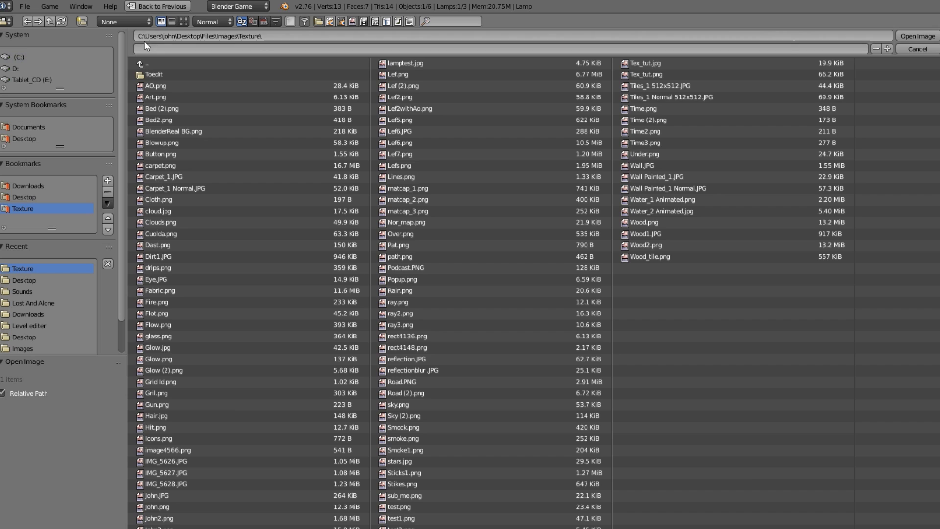
click(184, 21)
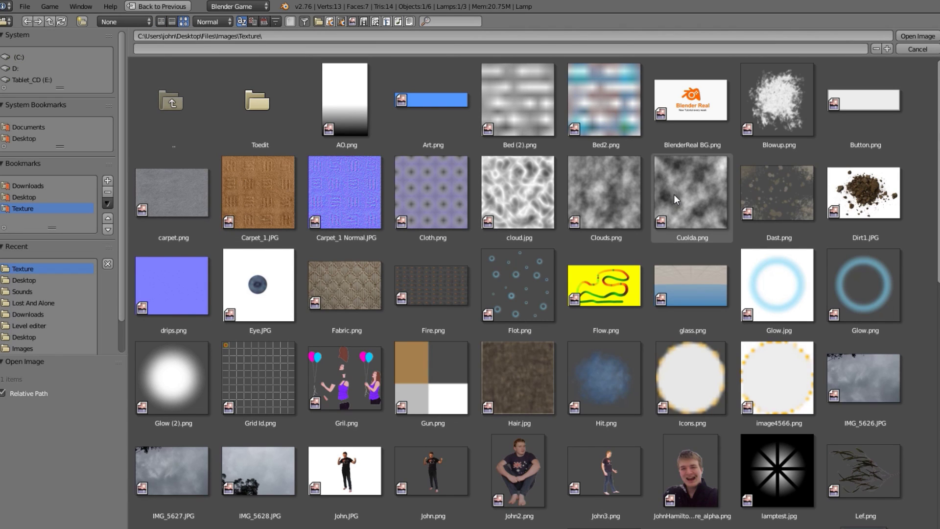
click(625, 187)
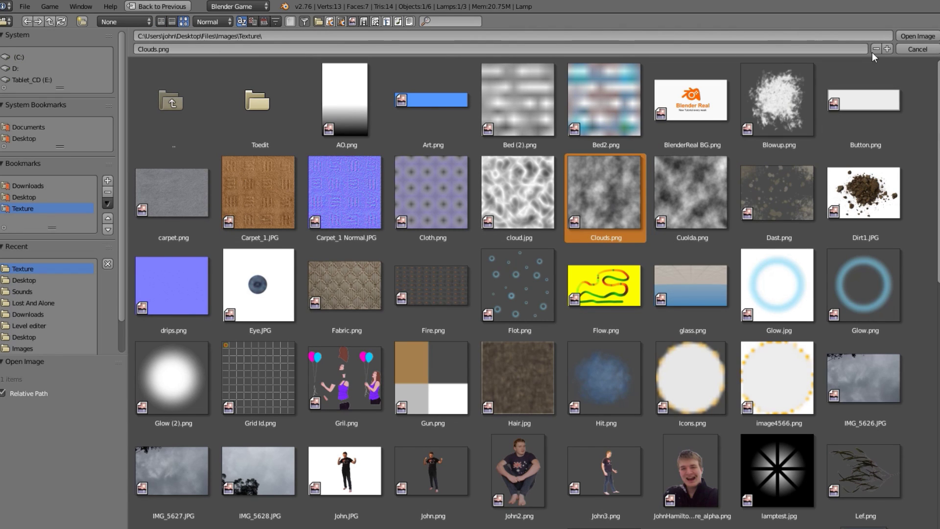
click(910, 37)
Rotate the textured sun lamp slightly and try sliding it horizontally with Z locked to test the cloud shading.
key(r)
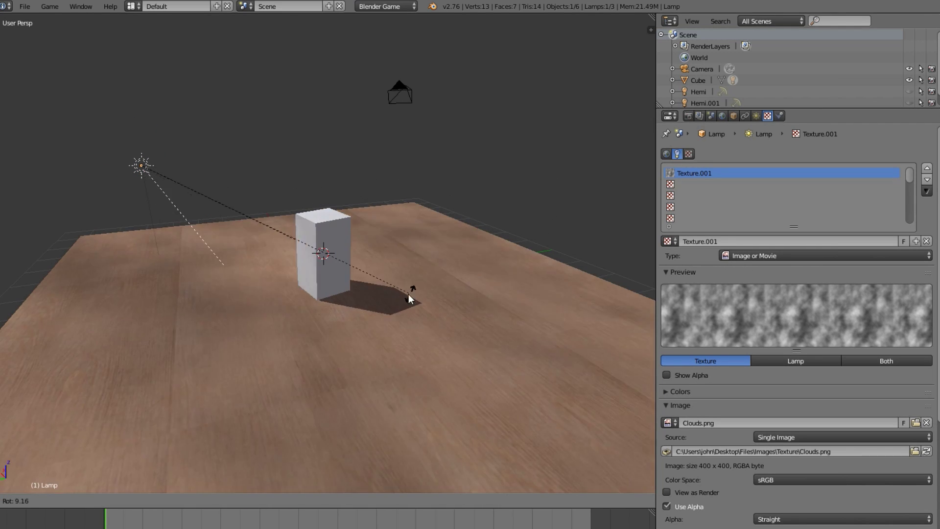
click(416, 336)
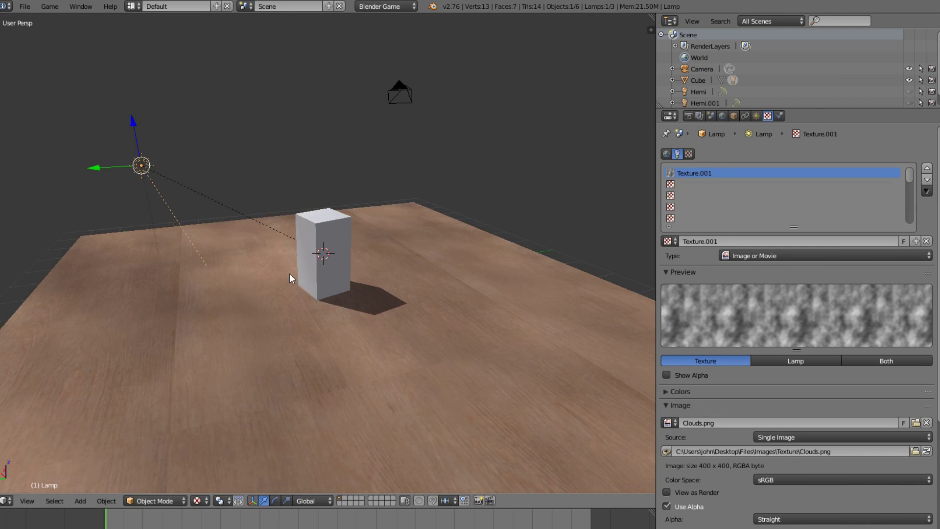
scroll(289, 273, down, 4)
middle_drag(327, 262, 394, 394)
key(g)
key(z)
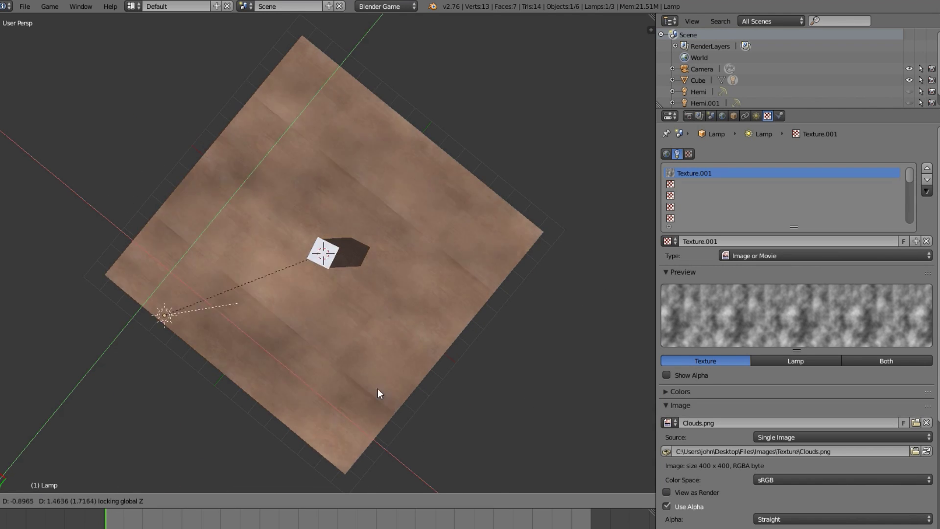
click(347, 273)
Test moving the cube and its parented lamp horizontally with Z locked, cancel the move and undo the last selection.
shift+right_click(328, 262)
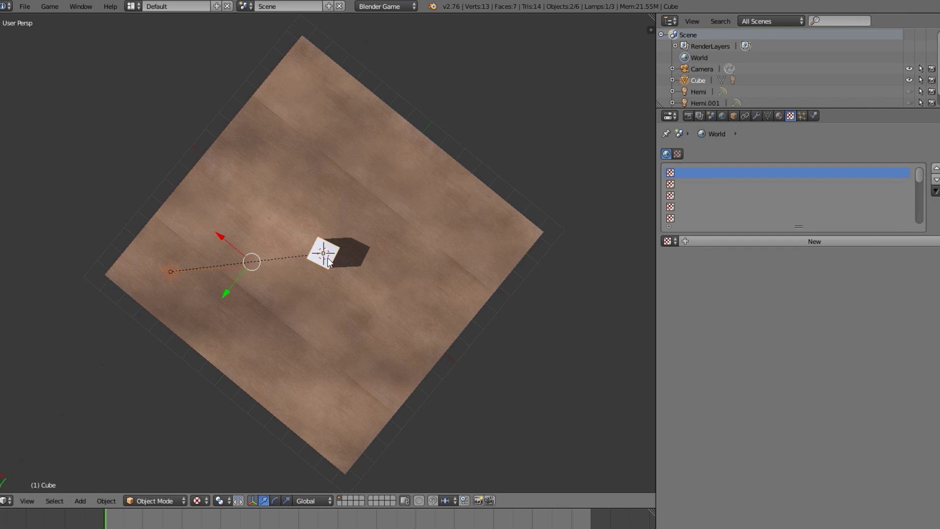
right_click(328, 262)
key(g)
key(shift+z)
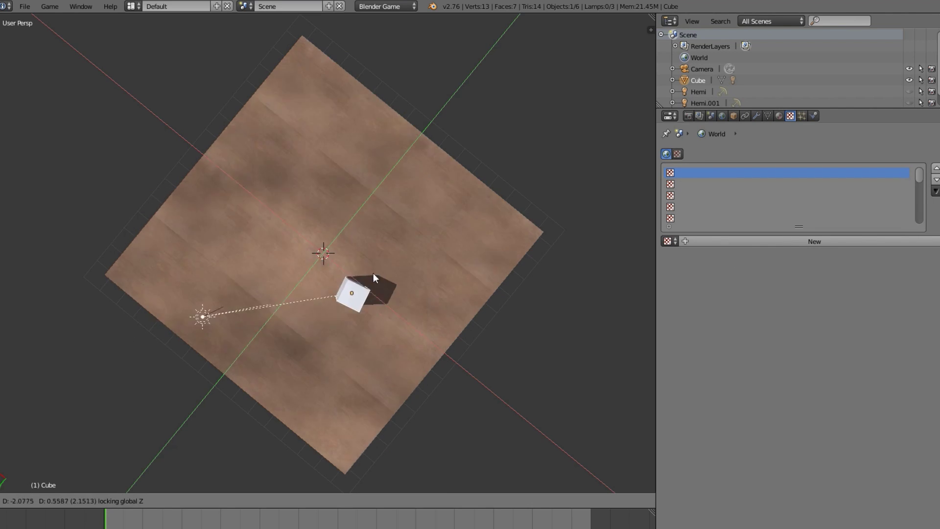
right_click(347, 291)
key(ctrl+z)
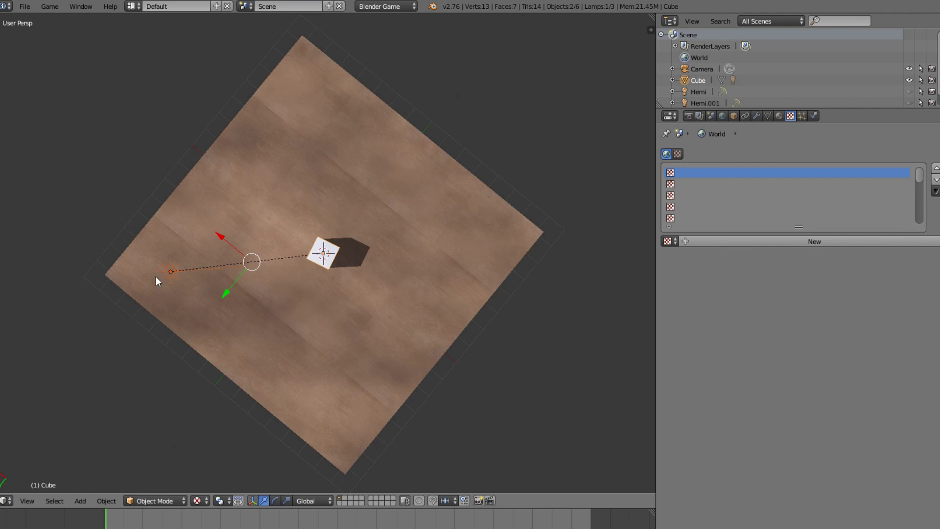
Select only the sun lamp and lower its cloud texture's Color influence to 0.527.
middle_drag(156, 276, 371, 321)
middle_drag(411, 285, 375, 337)
scroll(375, 336, up, 5)
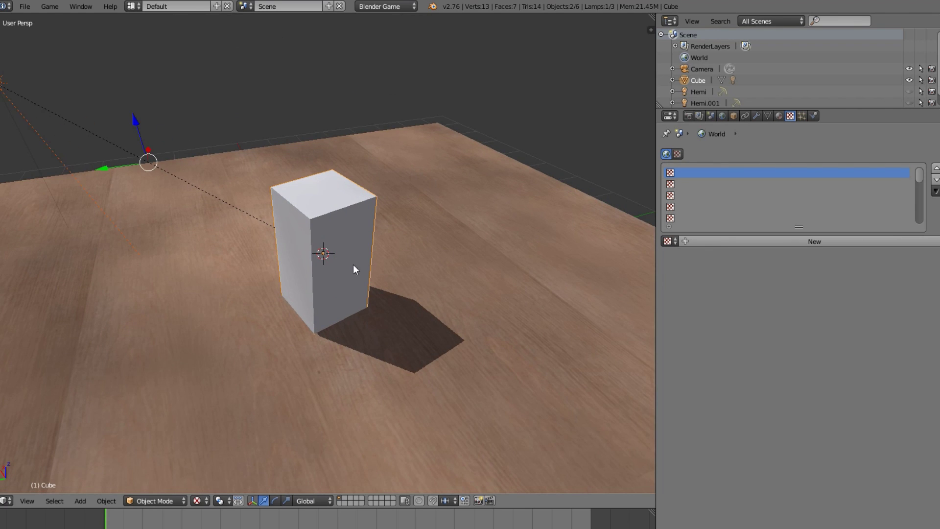
scroll(349, 321, down, 3)
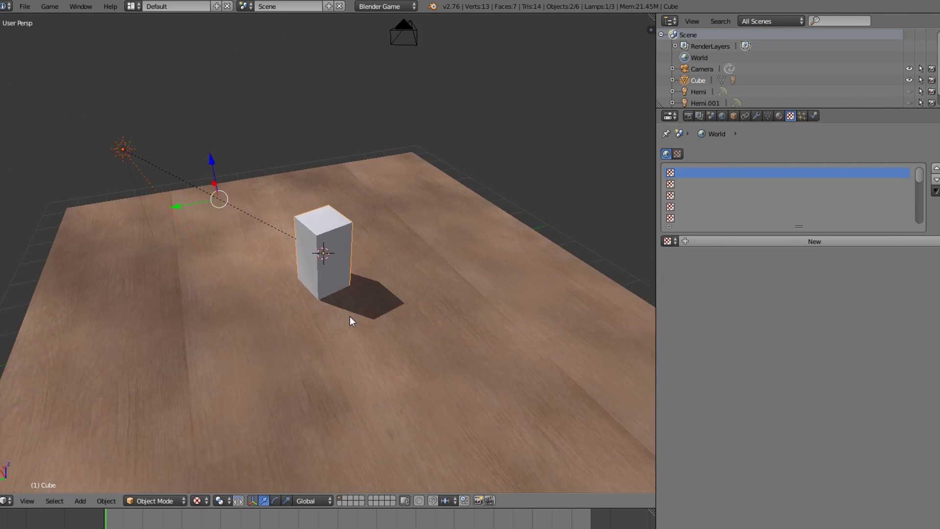
right_click(125, 150)
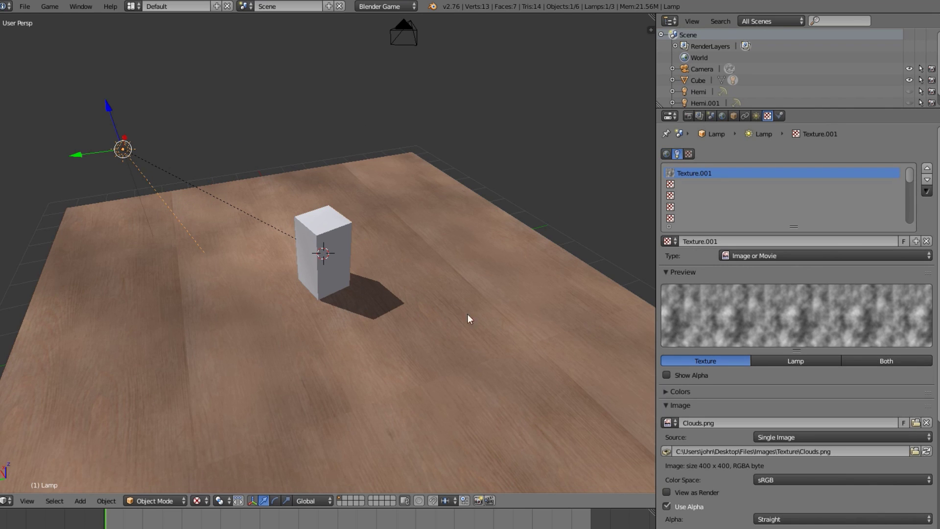
scroll(557, 395, down, 3)
scroll(822, 436, down, 5)
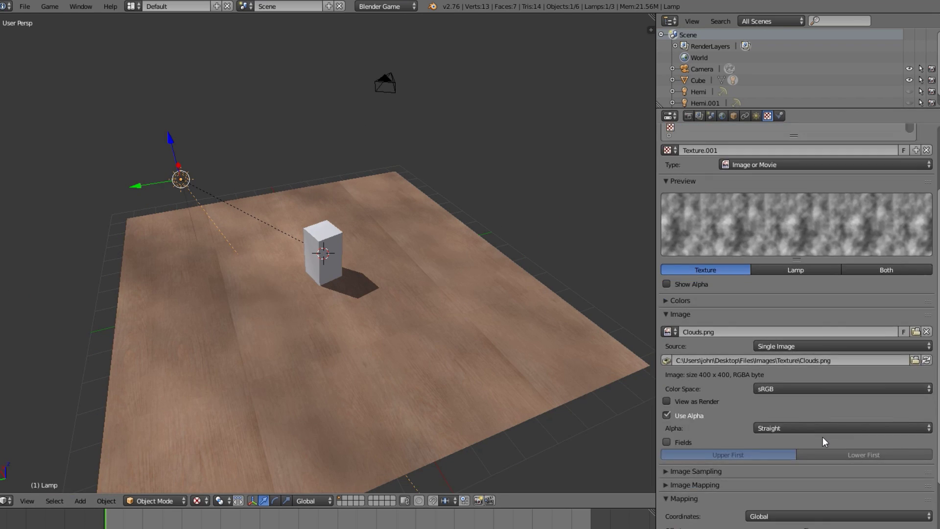
scroll(823, 437, down, 5)
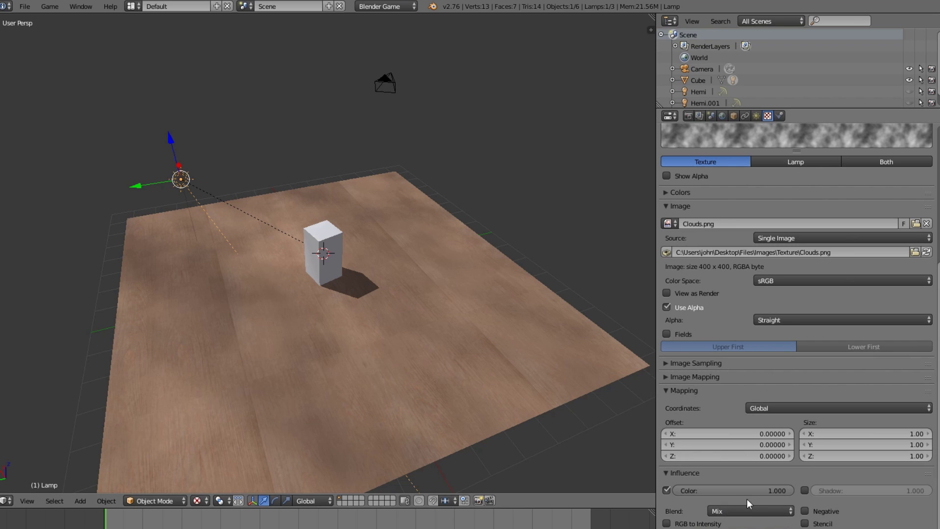
drag(780, 492, 741, 492)
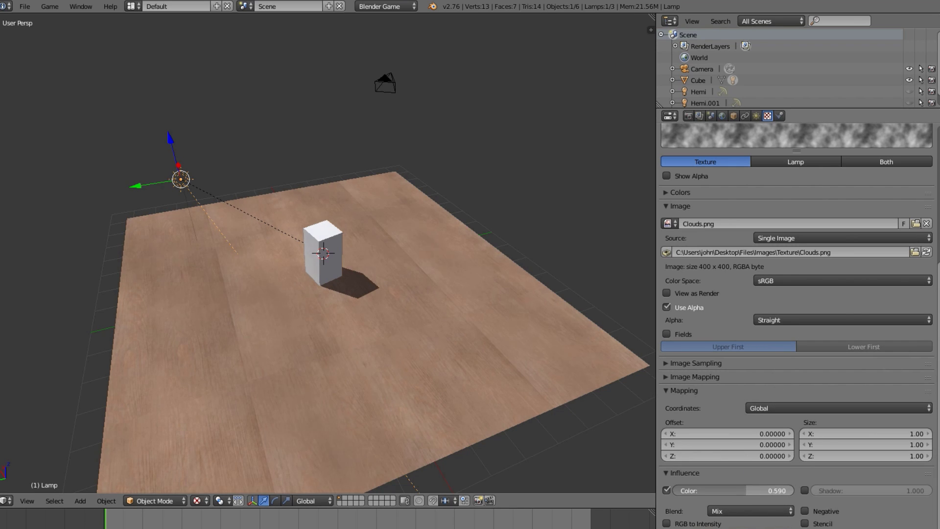
Select the cube and test a Z-locked move with the softened cloud shading, cancelling it.
middle_drag(489, 391, 363, 333)
right_click(309, 260)
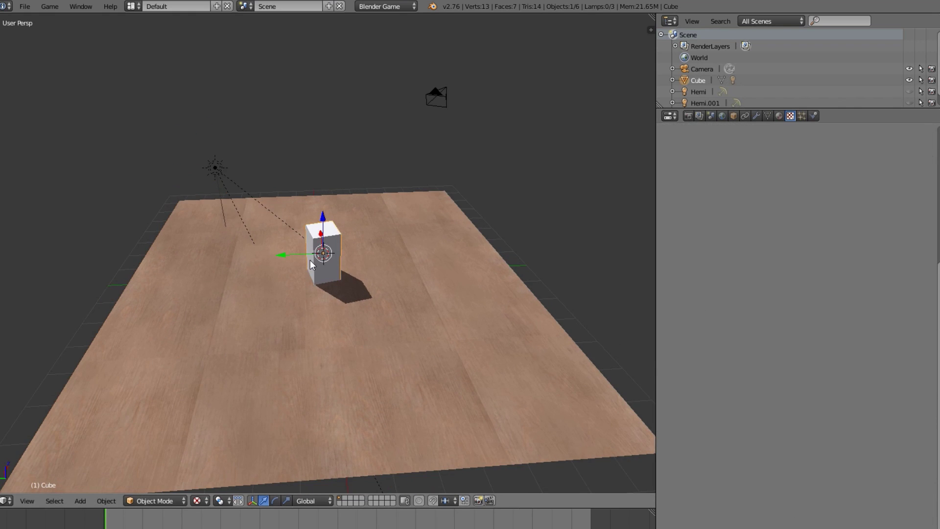
key(g)
key(shift+z)
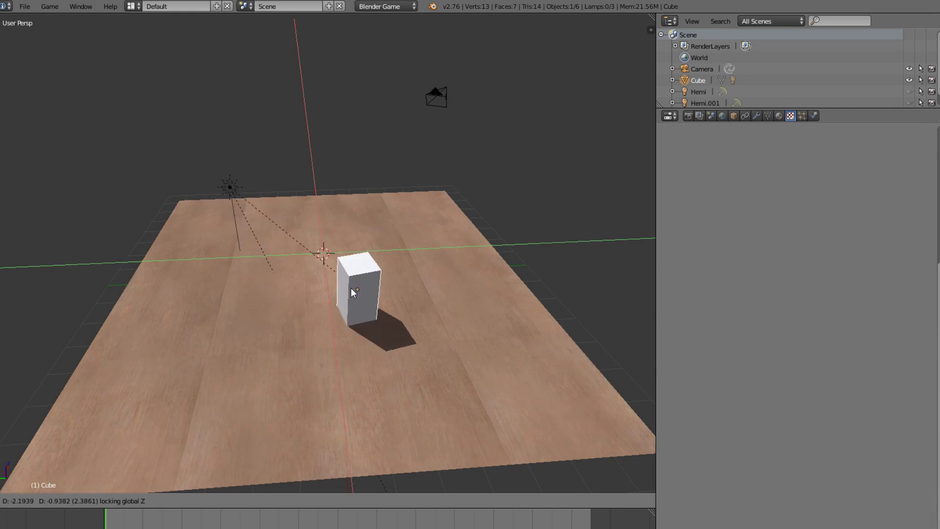
key(Escape)
Select the sun lamp and test sliding it along the global Y axis, cancelling the move.
right_click(206, 169)
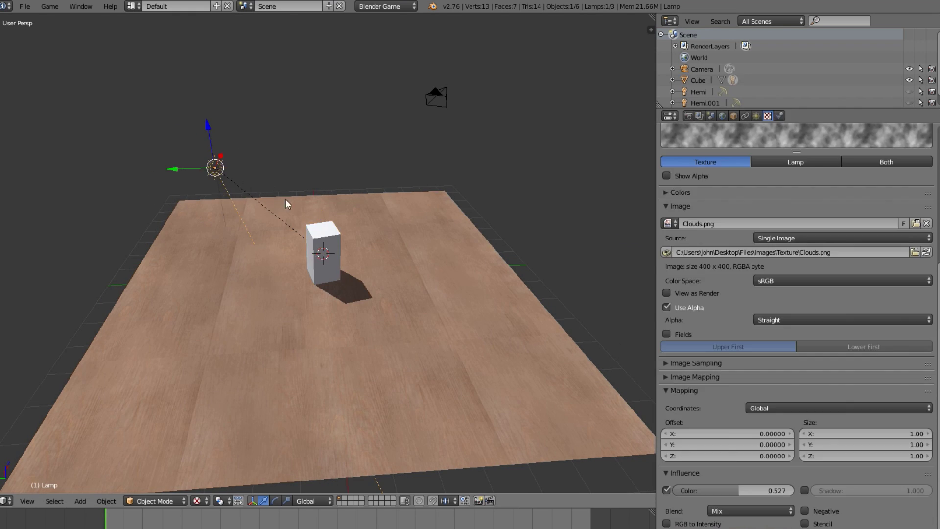
key(g)
key(x)
key(y)
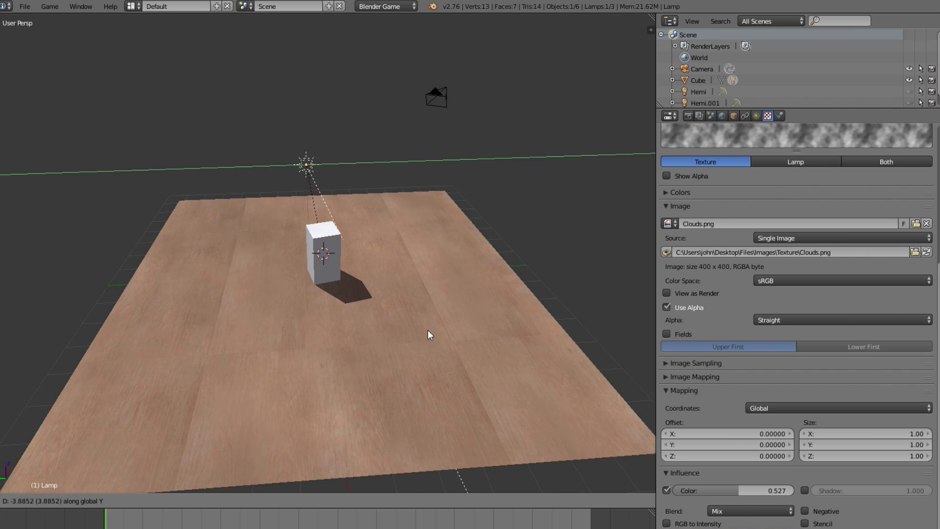
right_click(39, 364)
Set the cloud texture's Color influence to 0.537 and slide the sun lamp along Y to preview the moving shading.
mouse_move(746, 491)
mouse_down()
mouse_move(803, 491)
mouse_move(739, 490)
mouse_up()
key(g)
key(y)
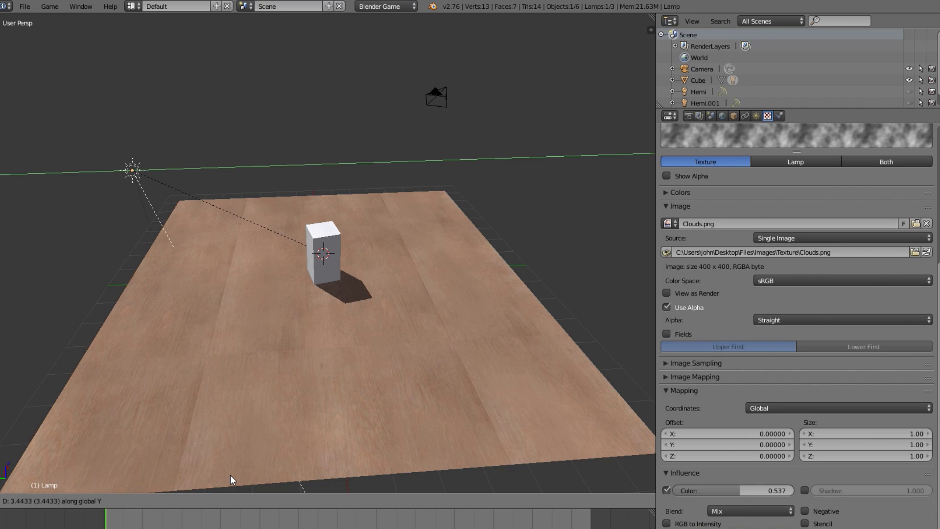
click(313, 446)
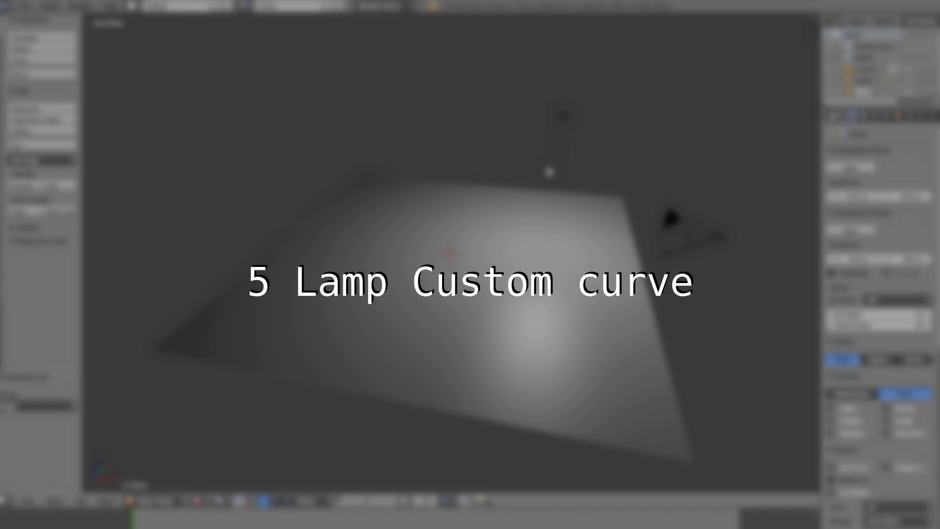
Place the point lamp above the wood floor beside the cube and inspect its lighting from several angles.
middle_drag(518, 178, 425, 194)
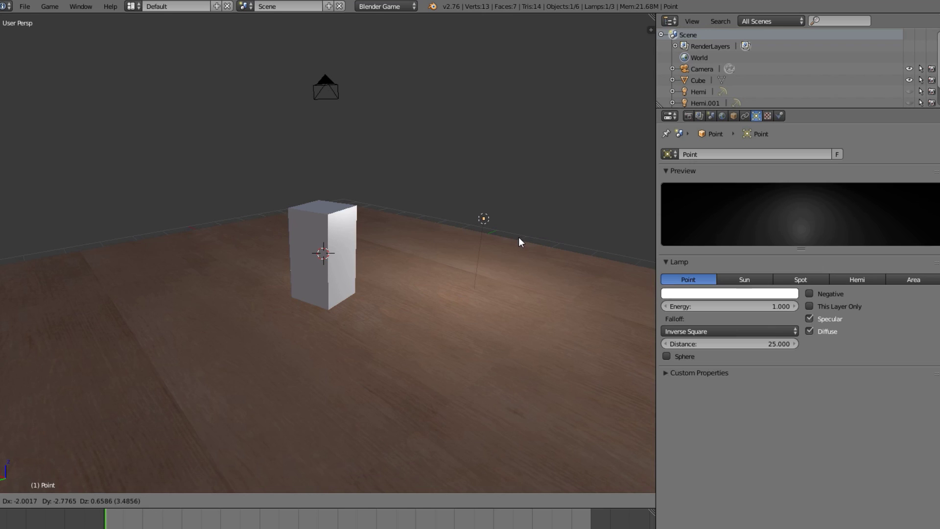
click(517, 236)
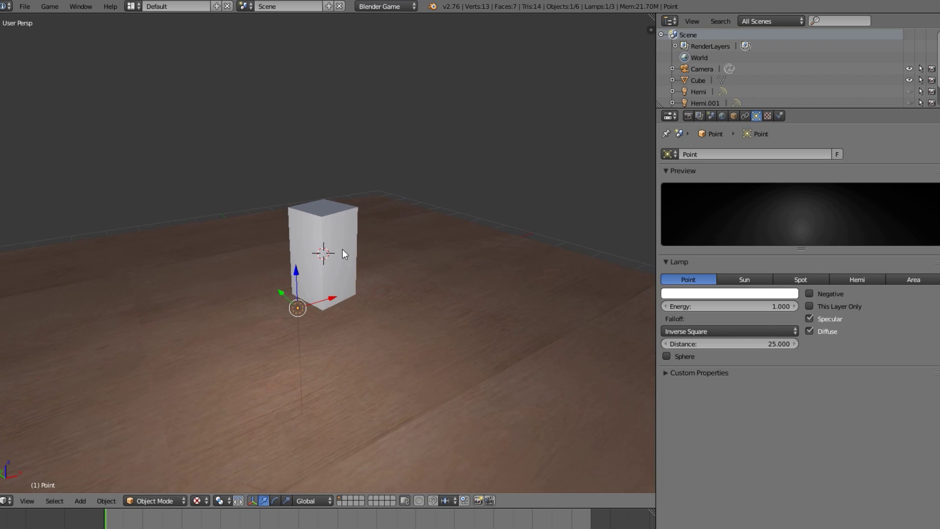
scroll(329, 308, down, 5)
middle_drag(329, 308, 428, 331)
scroll(427, 336, up, 3)
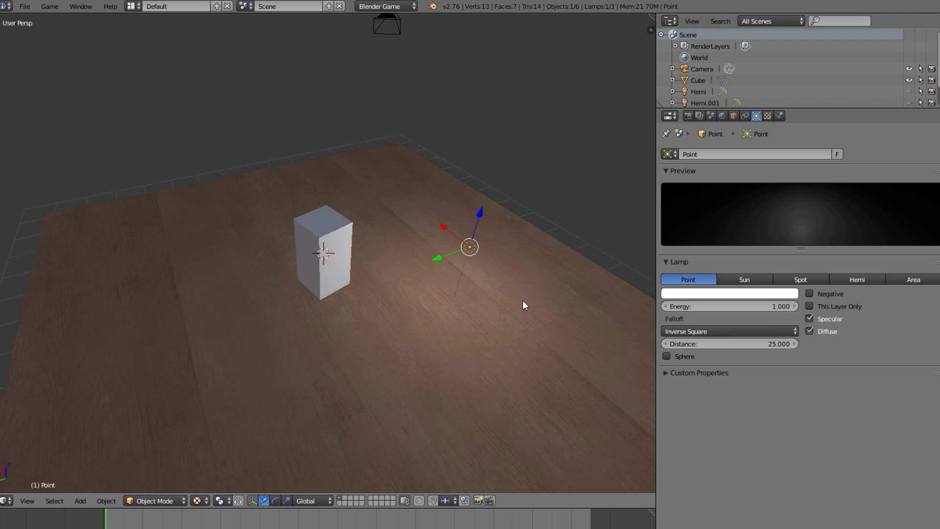
middle_drag(521, 301, 399, 309)
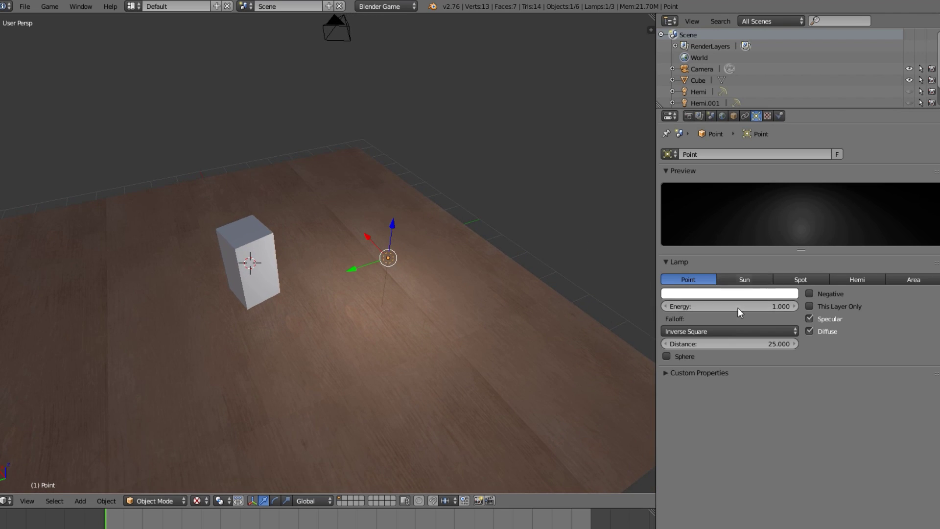
Change the point lamp's falloff from Inverse Square to Custom Curve and expand the Falloff Curve settings.
click(744, 333)
click(682, 329)
click(722, 278)
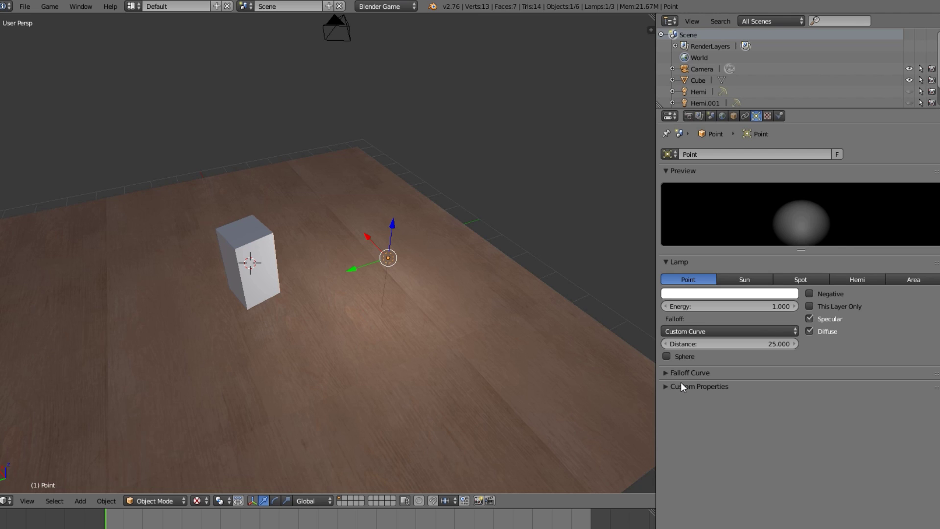
click(664, 370)
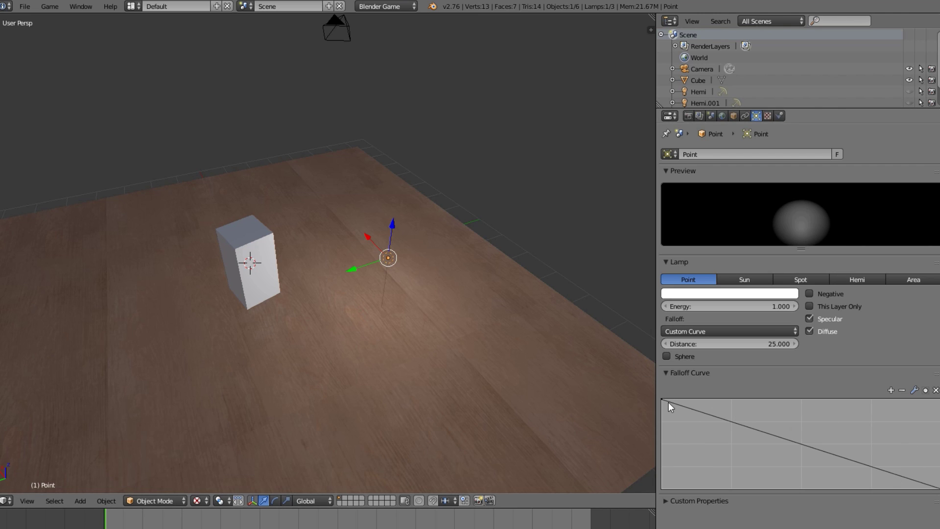
Try lowering the start point of the lamp's falloff curve, and undo the change.
drag(662, 401, 695, 457)
key(Escape)
key(ctrl+z)
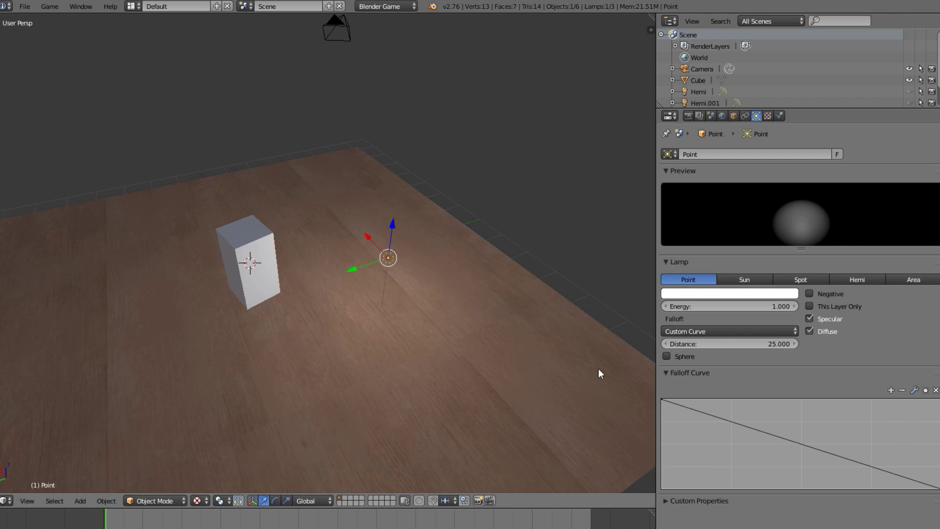
Lower the point lamp along Z so that it sits close to the wood floor.
scroll(566, 384, down, 4)
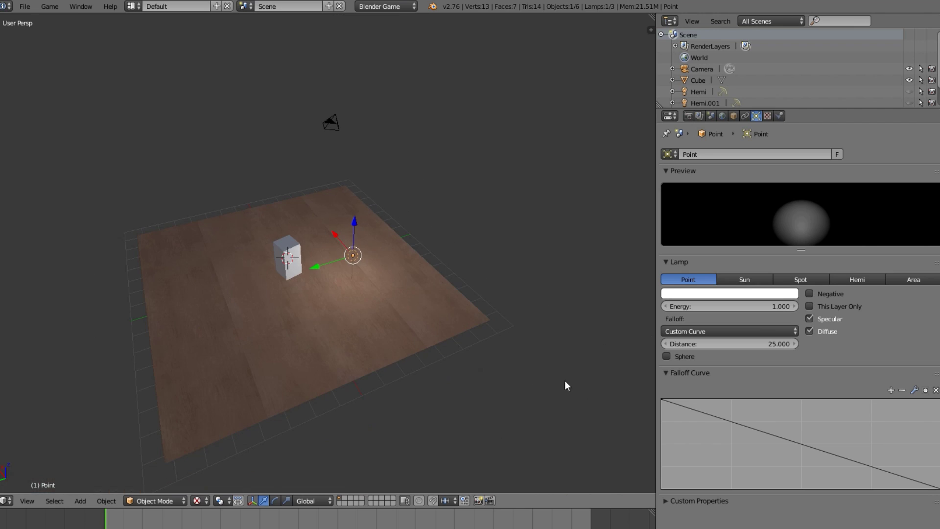
key(g)
key(z)
click(448, 328)
scroll(417, 338, up, 5)
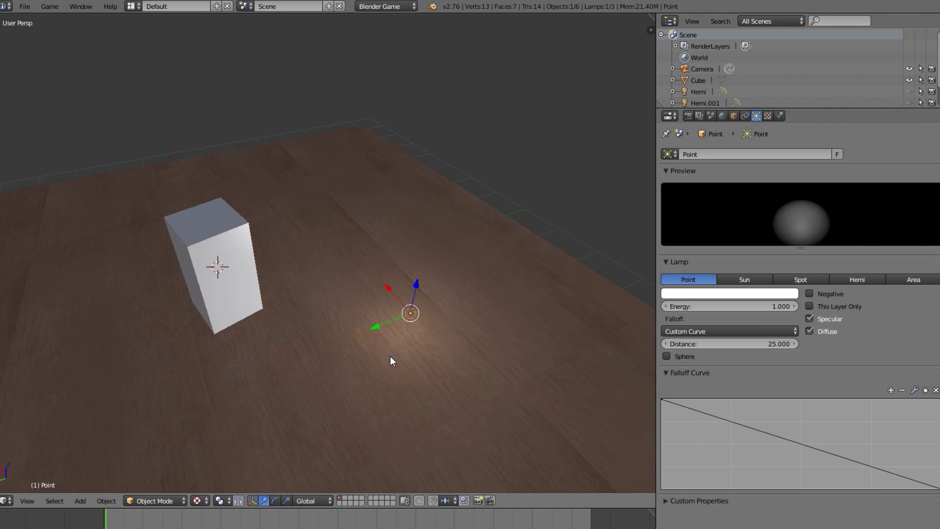
Delete both hemi lamps above the cube, leaving the point lamp as the only light source.
scroll(298, 236, down, 3)
right_click(243, 122)
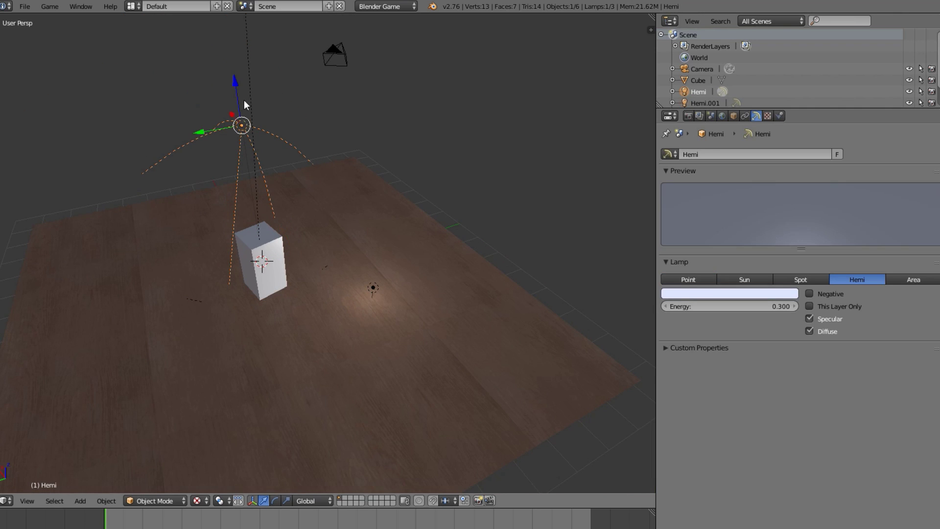
shift+right_click(249, 101)
key(Delete)
scroll(367, 275, up, 3)
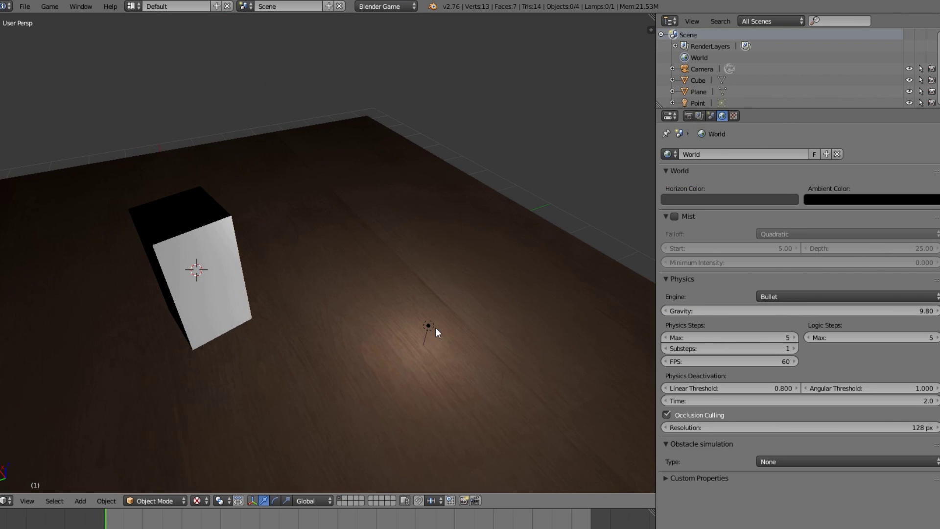
Select the point lamp and lower it about 0.22 units along global Z.
right_click(427, 326)
middle_drag(427, 328, 386, 262)
key(g)
key(z)
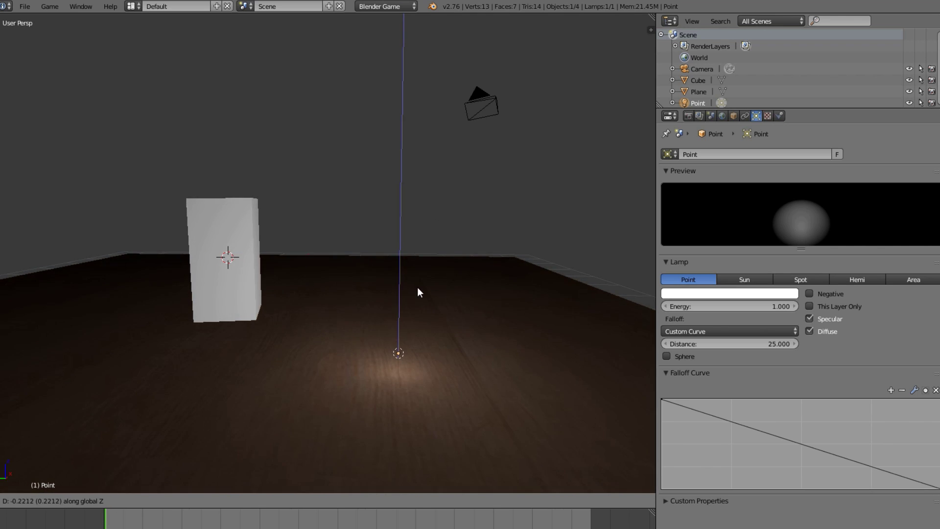
click(417, 289)
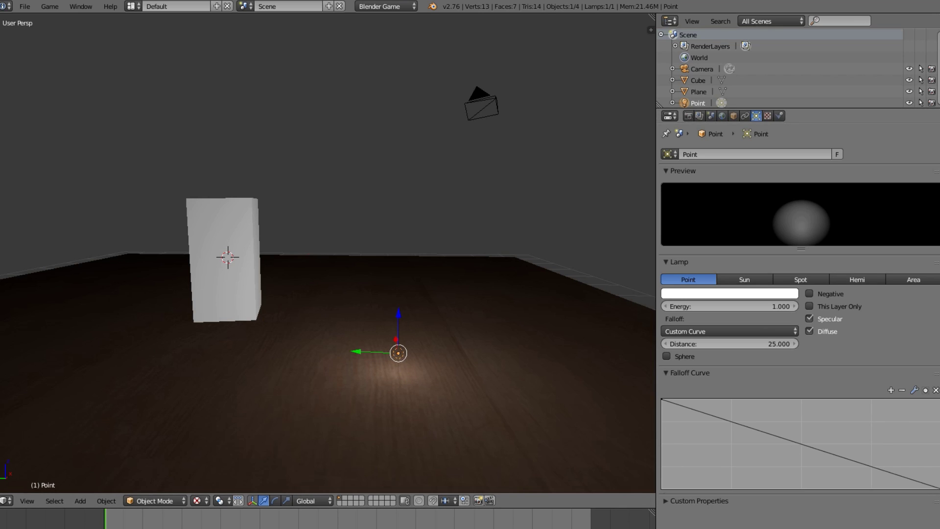
Try raising the end point of the lamp's falloff curve to X 0.84646, Y 0.90625.
mouse_move(937, 488)
mouse_down()
mouse_move(937, 417)
mouse_move(937, 488)
mouse_up()
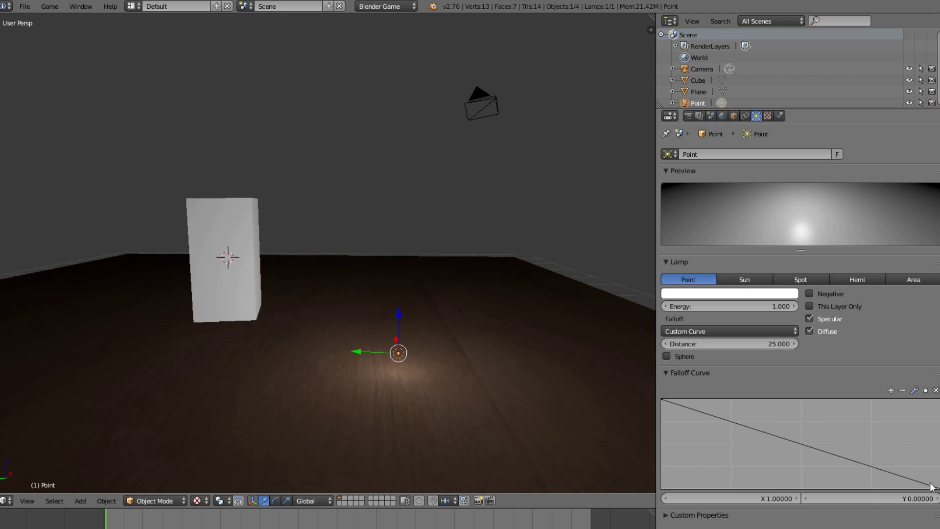
mouse_move(662, 399)
mouse_down()
mouse_move(662, 444)
mouse_move(662, 400)
mouse_up()
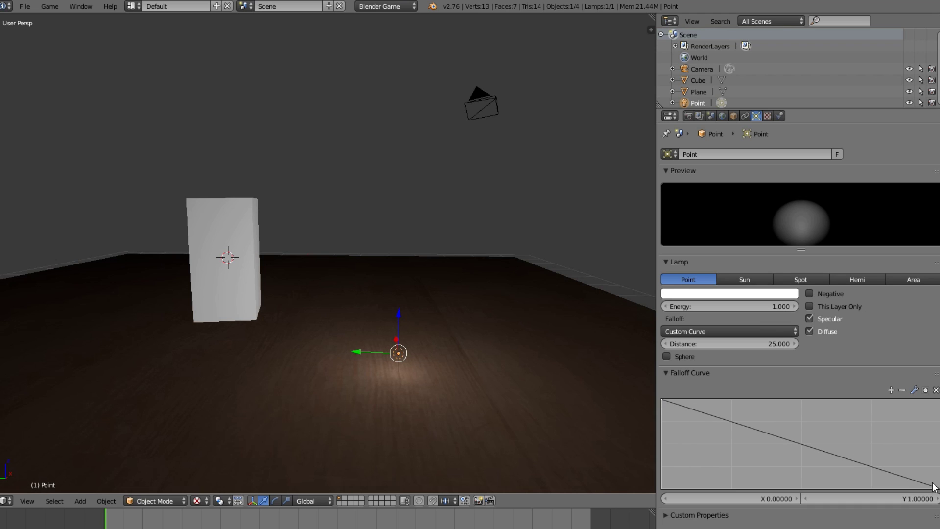
drag(886, 470, 862, 412)
Raise the point lamp along global Z to well above the top of the cube.
scroll(381, 349, down, 3)
key(g)
key(z)
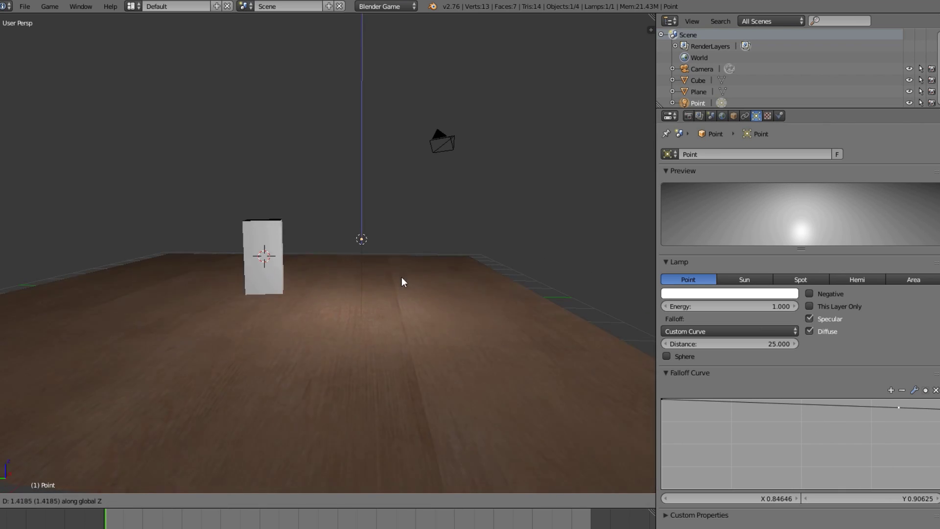
click(433, 141)
Scale up the wood floor plane so that it extends much farther around the cube.
right_click(383, 351)
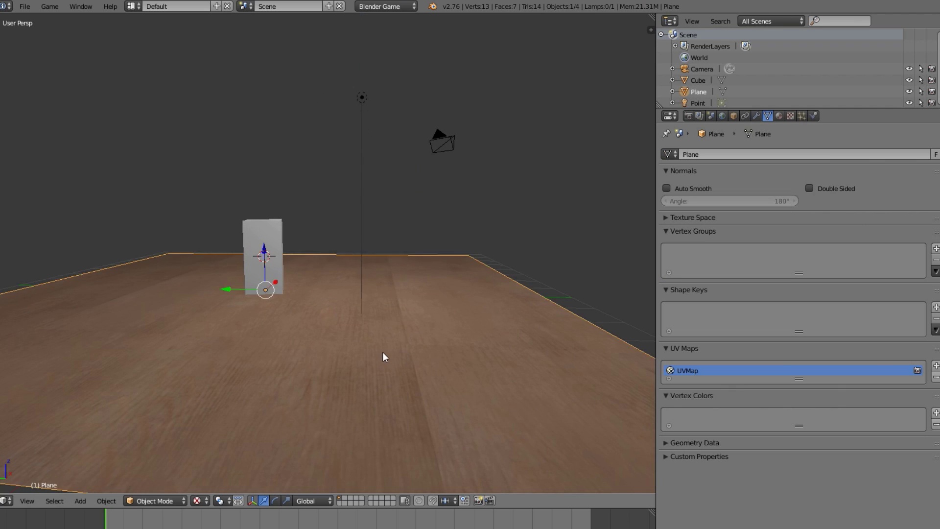
key(s)
click(629, 19)
Try a flat falloff curve on the point lamp with its end point at X 0.89495, Y 1.0, and view the floor from above.
right_click(362, 97)
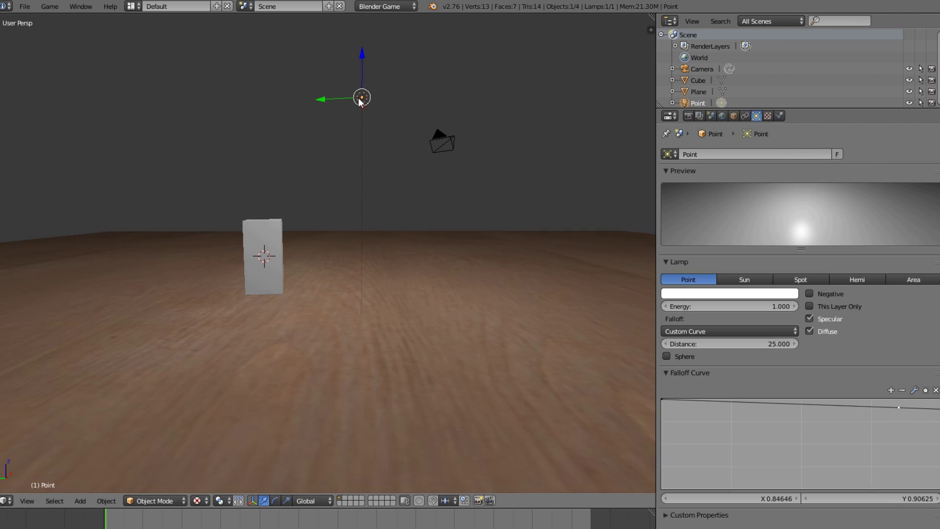
drag(898, 407, 913, 394)
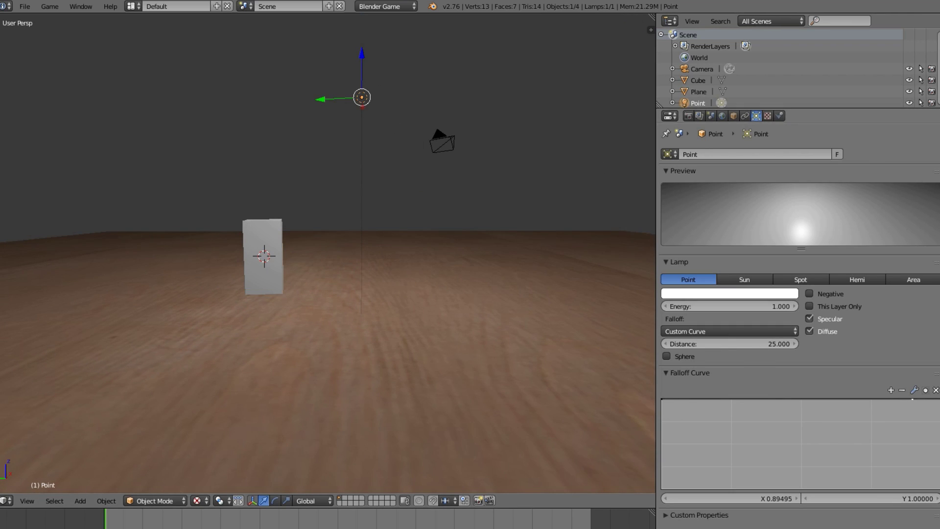
scroll(378, 265, down, 3)
middle_drag(378, 265, 426, 325)
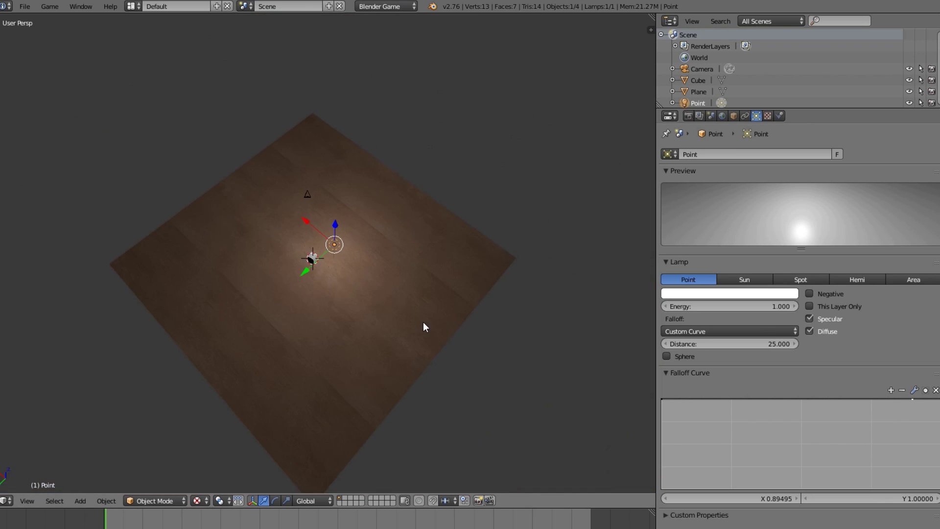
scroll(426, 325, up, 3)
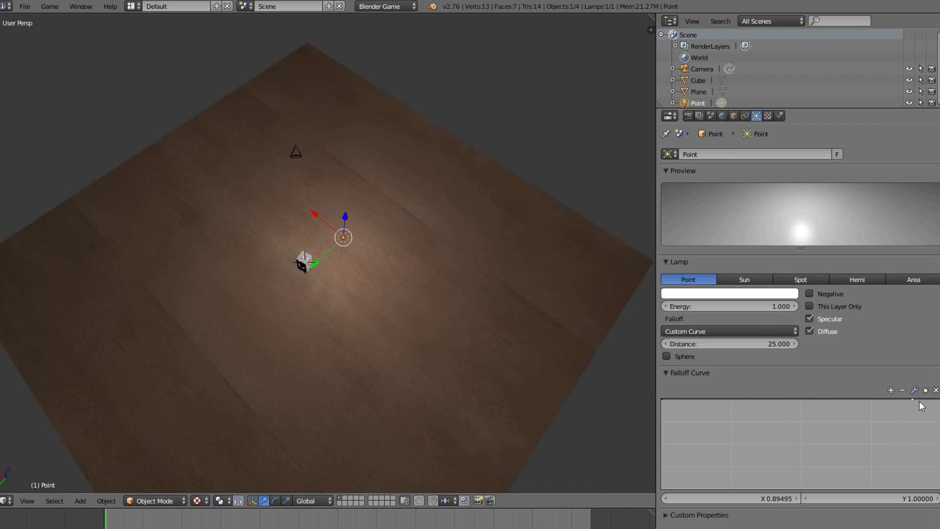
Set the falloff curve's end point to X 1.0, Y 0.0 and raise the point lamp more than 11 units along Z.
drag(921, 405, 937, 486)
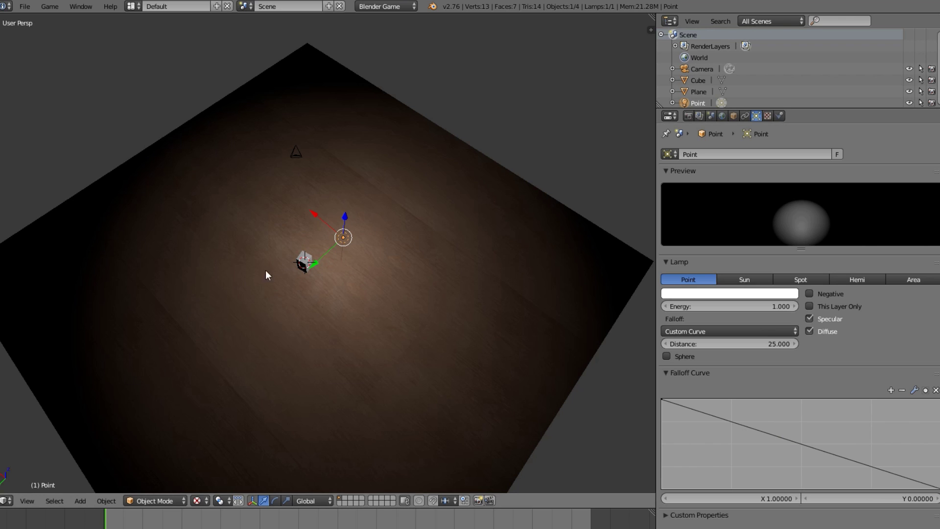
middle_drag(408, 297, 310, 206)
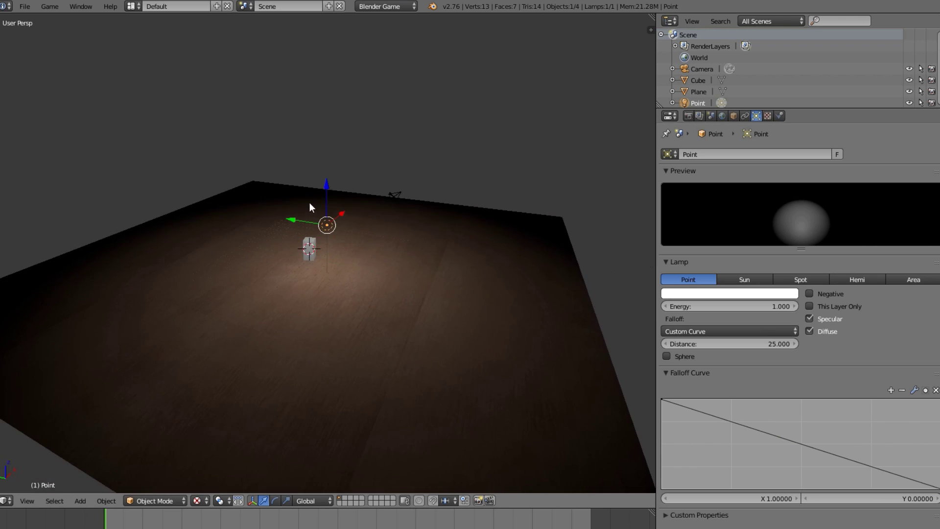
key(g)
key(z)
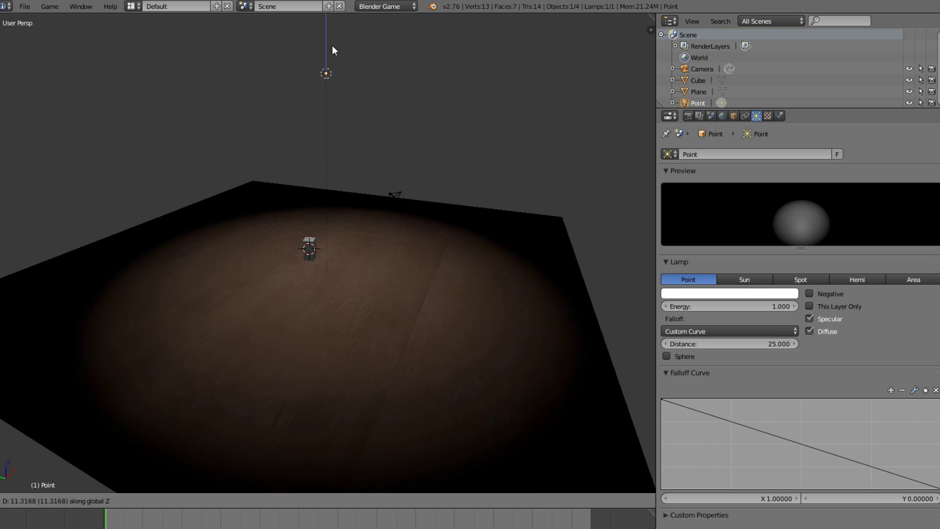
click(335, 39)
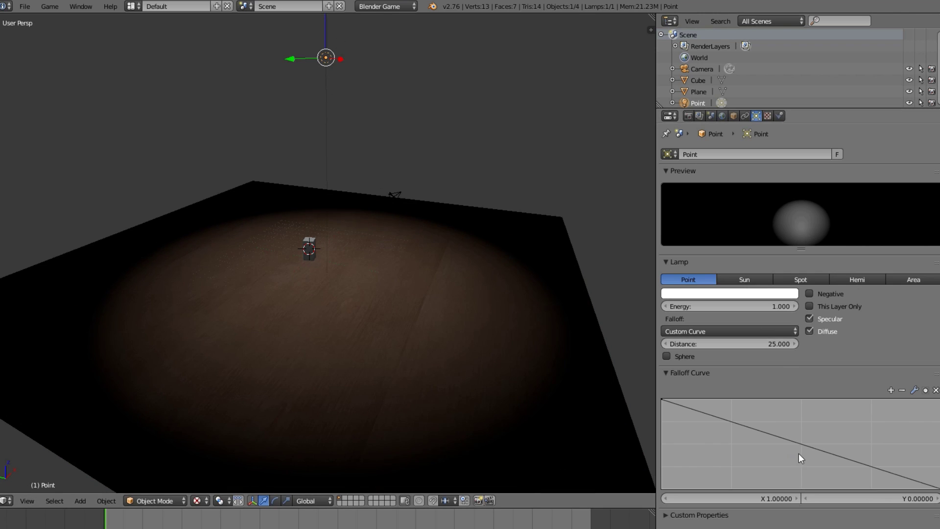
Add a falloff curve point at X 0.95354, Y 0.875 for a sharp light edge, and lower the lamp about 10.6 units along Z.
drag(798, 442, 928, 410)
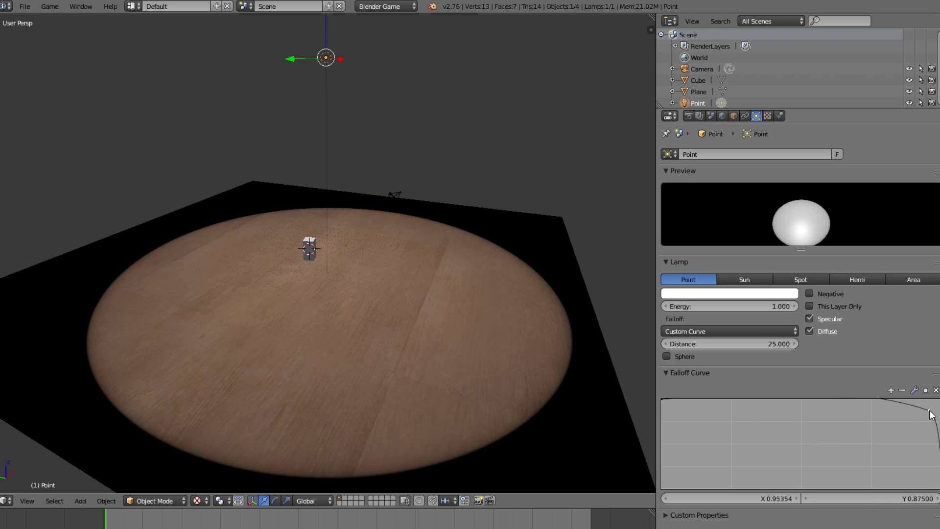
key(g)
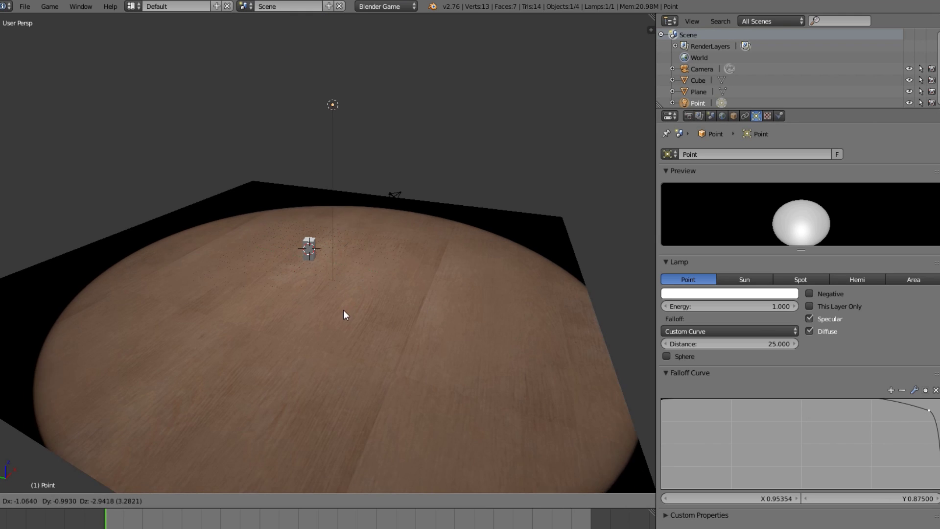
key(z)
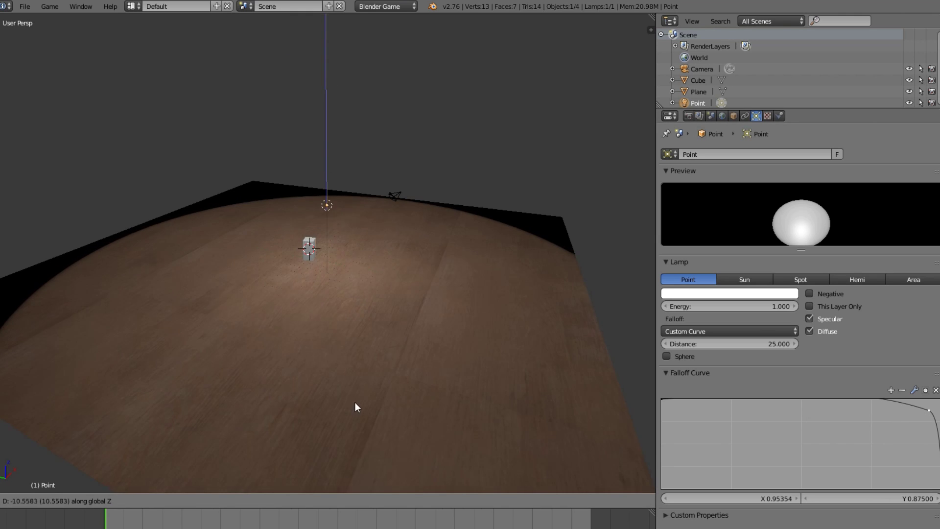
click(360, 402)
Shape the falloff curve into alternating dips and peaks, with the first dip at X 0.24848, Y 0.1875 and the last peak at X 0.90303, Y 0.7625.
drag(744, 402, 738, 447)
drag(793, 438, 871, 453)
drag(913, 477, 914, 420)
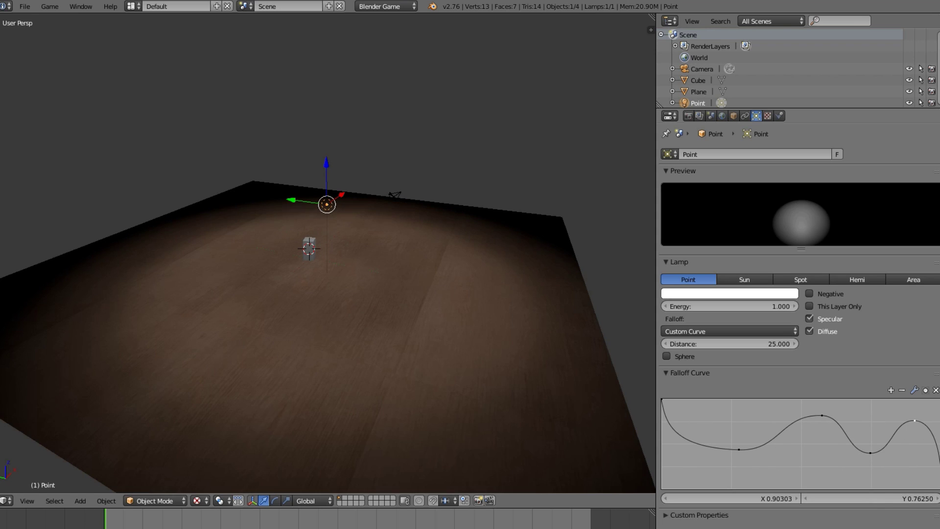
scroll(311, 250, down, 3)
scroll(311, 249, up, 5)
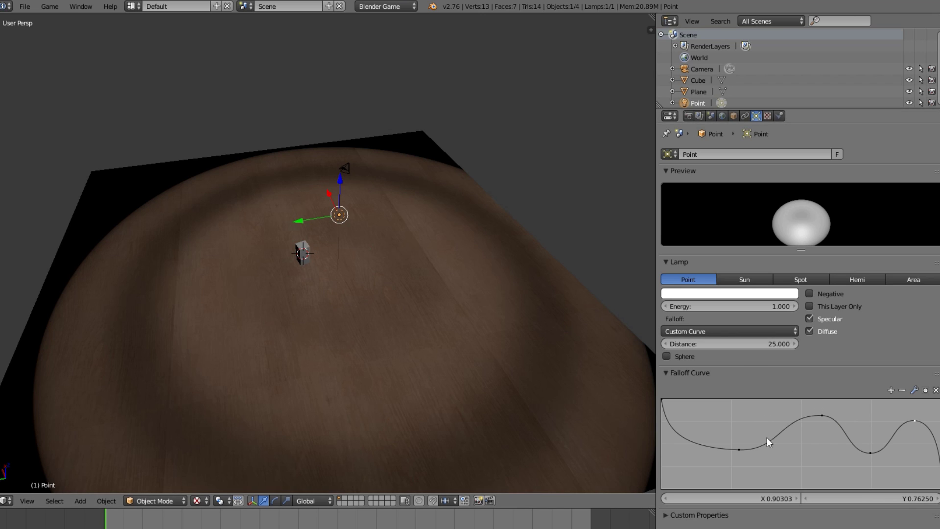
drag(740, 449, 732, 470)
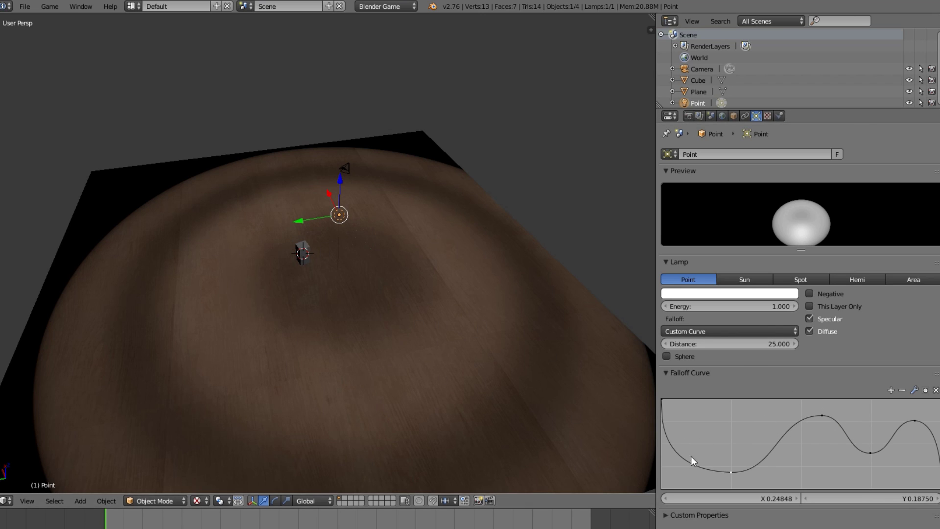
Lower the point lamp about 3.6 units along Z and inspect the light rings on the floor.
key(g)
key(z)
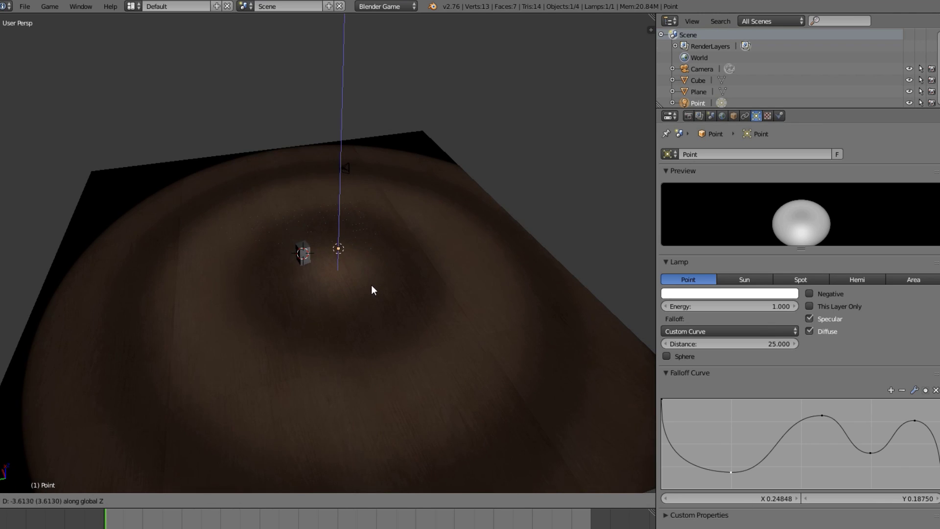
click(374, 286)
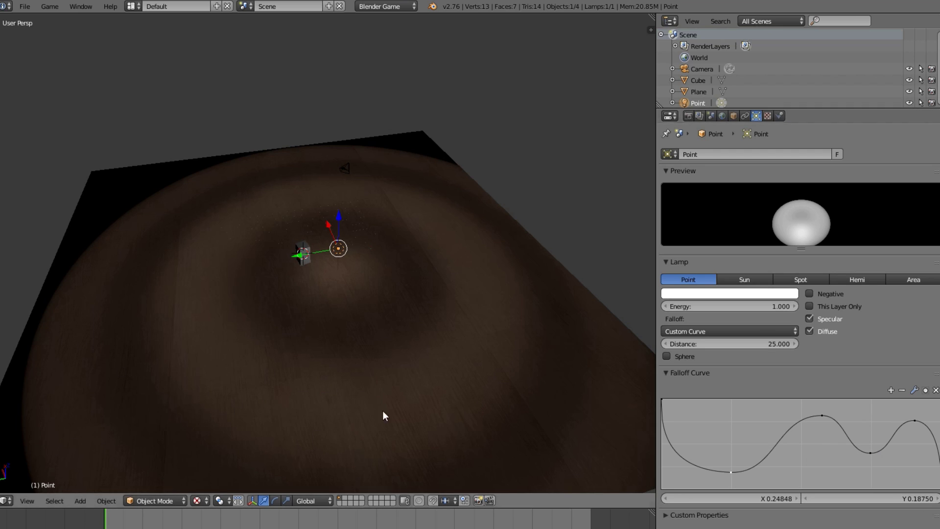
middle_drag(499, 325, 314, 294)
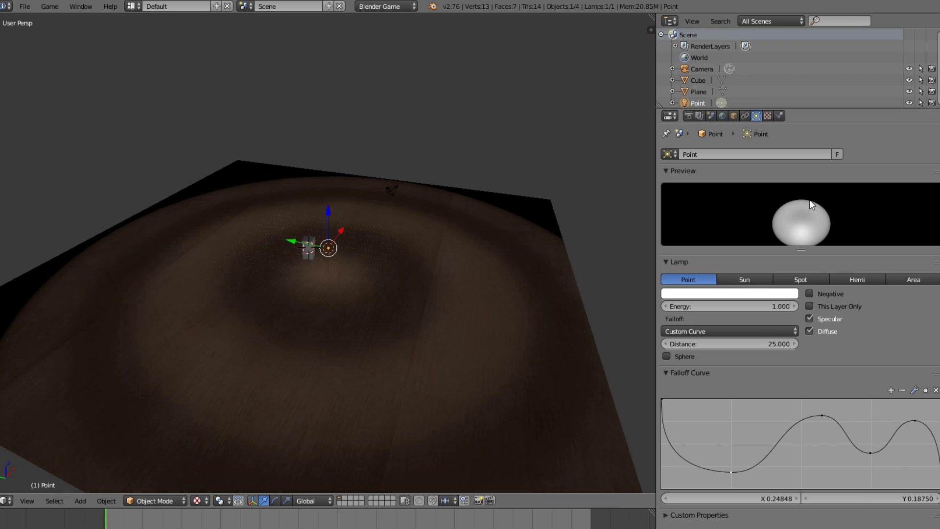
middle_drag(454, 313, 401, 311)
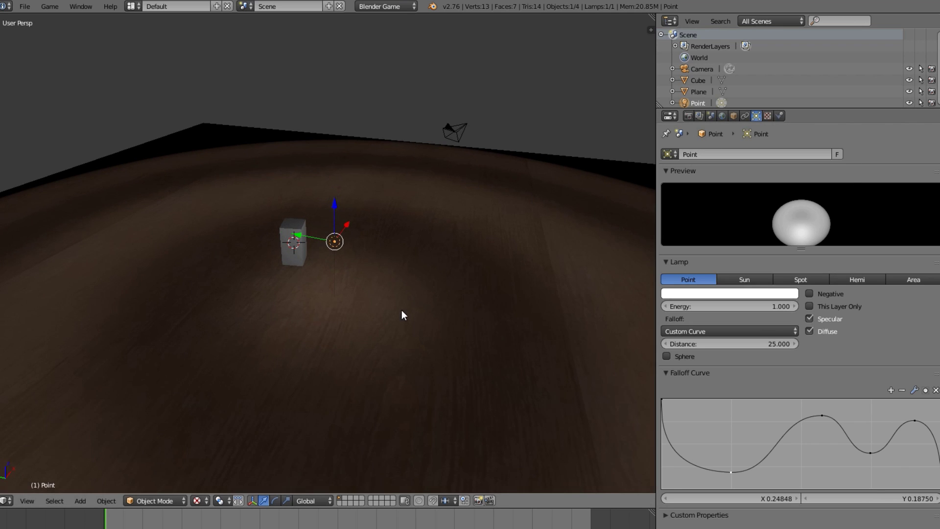
Lower the point lamp by a further 0.9 units or so along Z and view the rings from above.
key(g)
key(z)
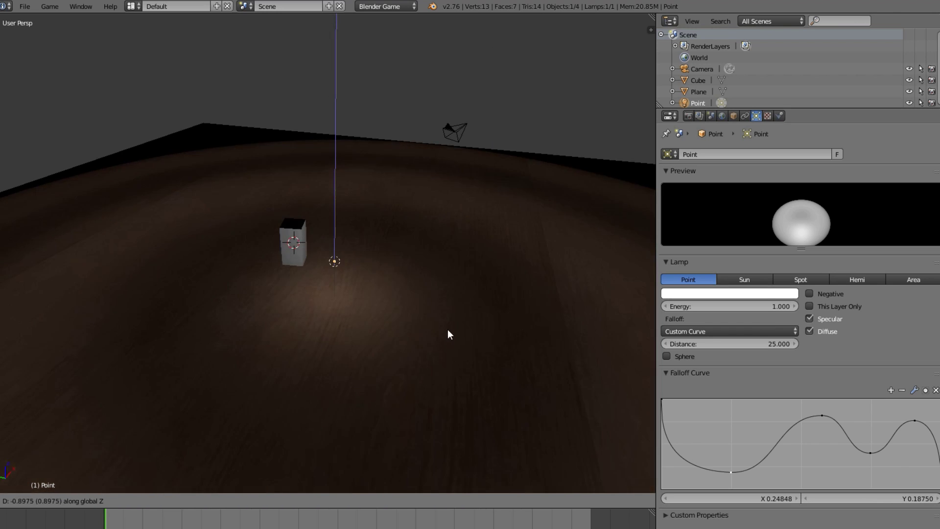
click(441, 329)
middle_drag(440, 329, 398, 310)
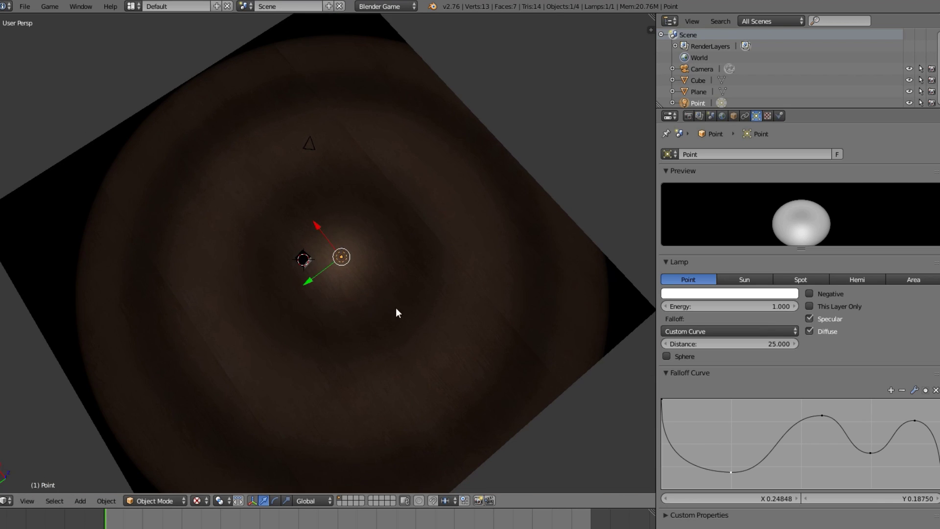
Slide the point lamp about 14.4 units across the floor with Z locked, and reposition it within the same horizontal plane.
key(g)
key(shift+z)
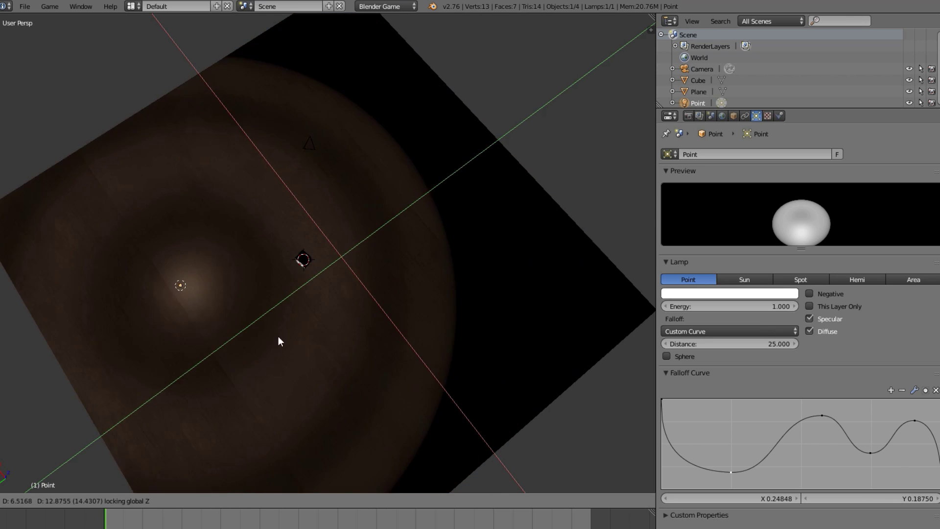
click(279, 340)
middle_drag(278, 340, 372, 294)
key(g)
key(shift+z)
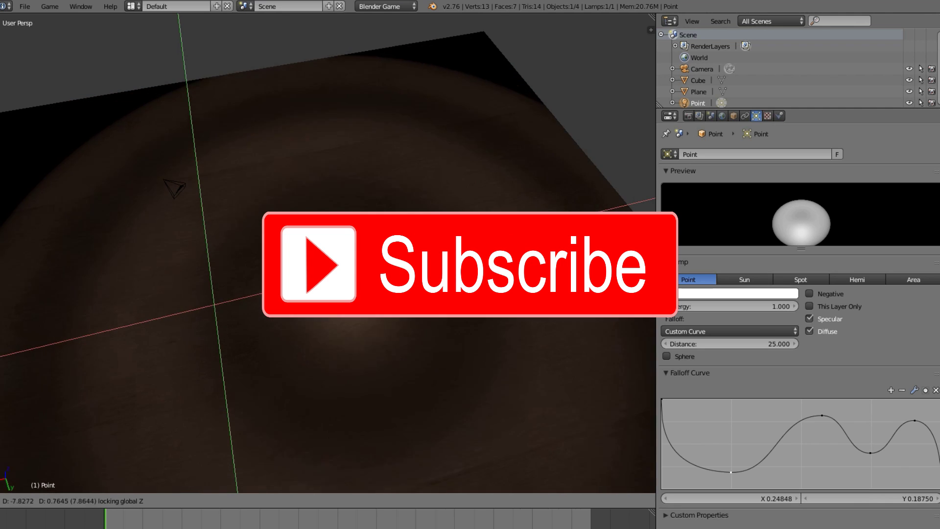
key(Return)
Move the point lamp again, switching from free and vertical movement to sliding it horizontally with Z locked.
key(g)
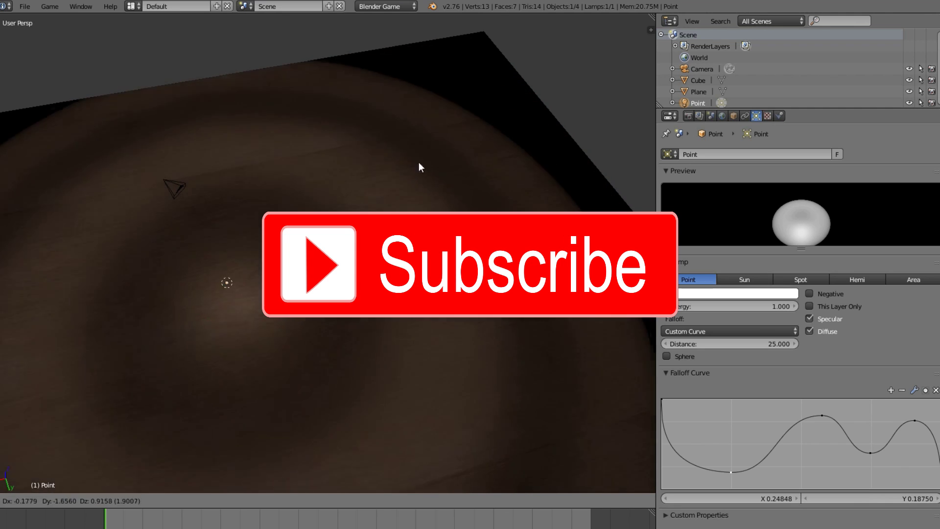
key(z)
key(z)
key(z)
key(shift+z)
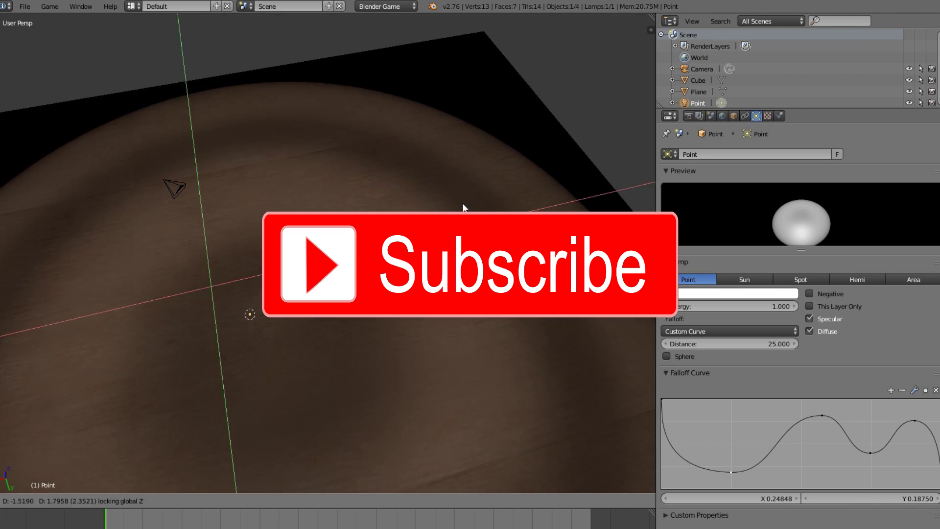